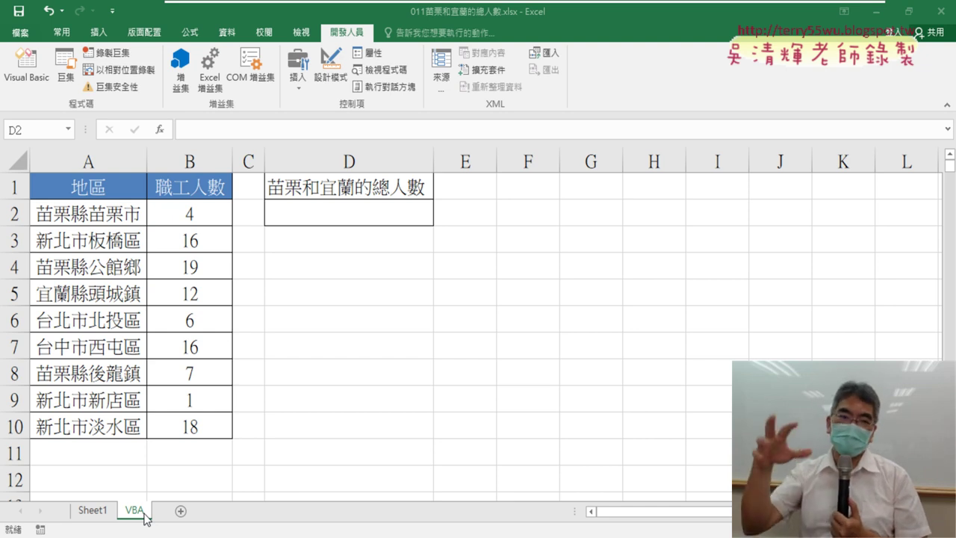
# Inspect the region names in A2:A10, the staff count 4 in B2, and target cell D2
pyautogui.click(88, 218)
pyautogui.click(86, 427)
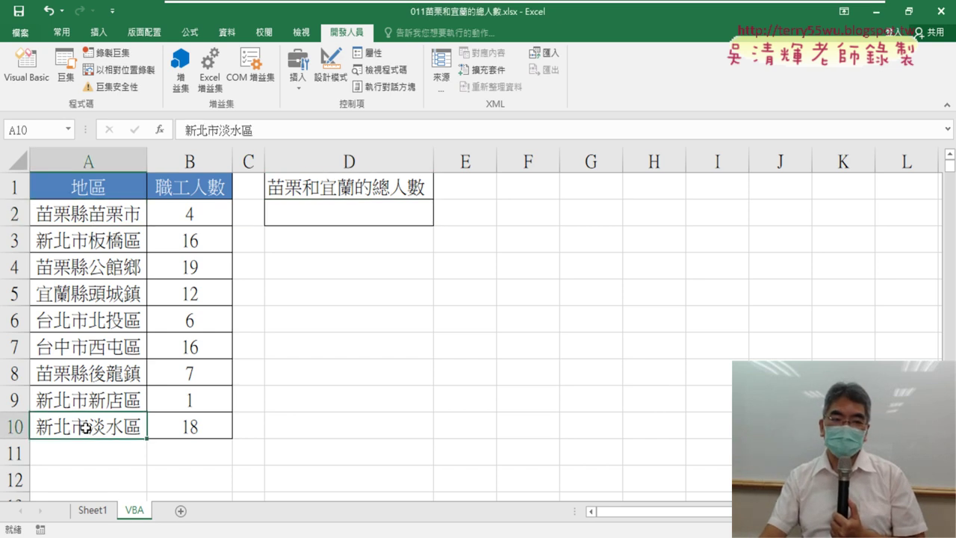
pyautogui.moveTo(97, 218); pyautogui.dragTo(88, 426)
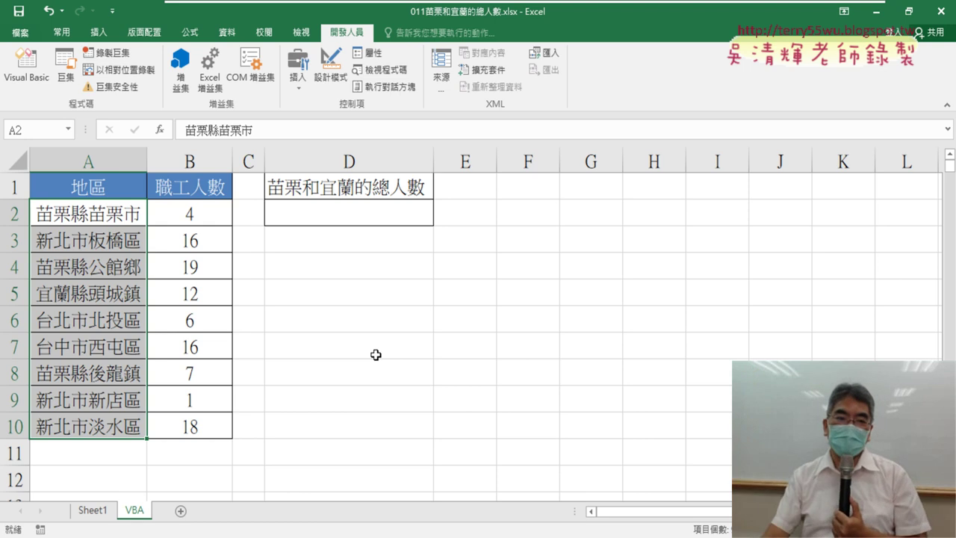
pyautogui.click(197, 213)
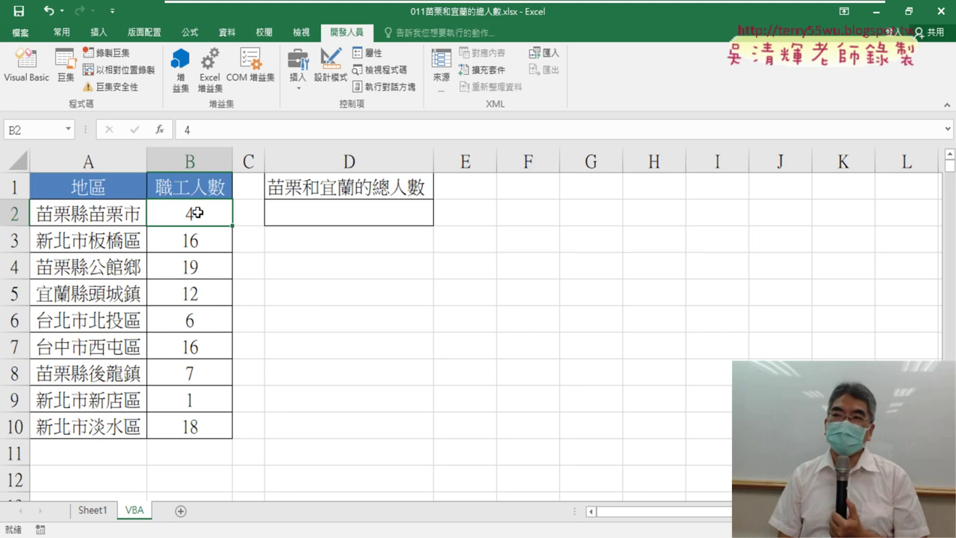
pyautogui.click(389, 219)
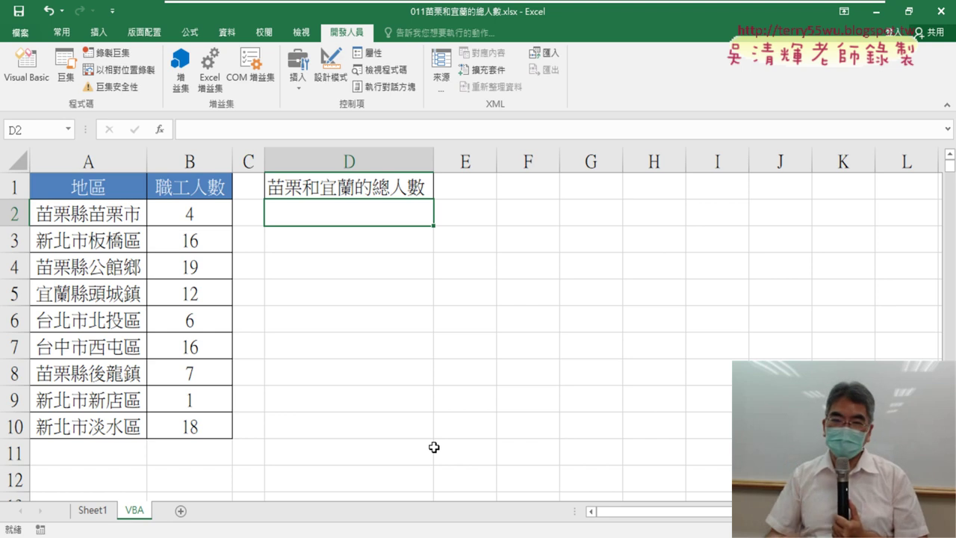
pyautogui.moveTo(366, 522)
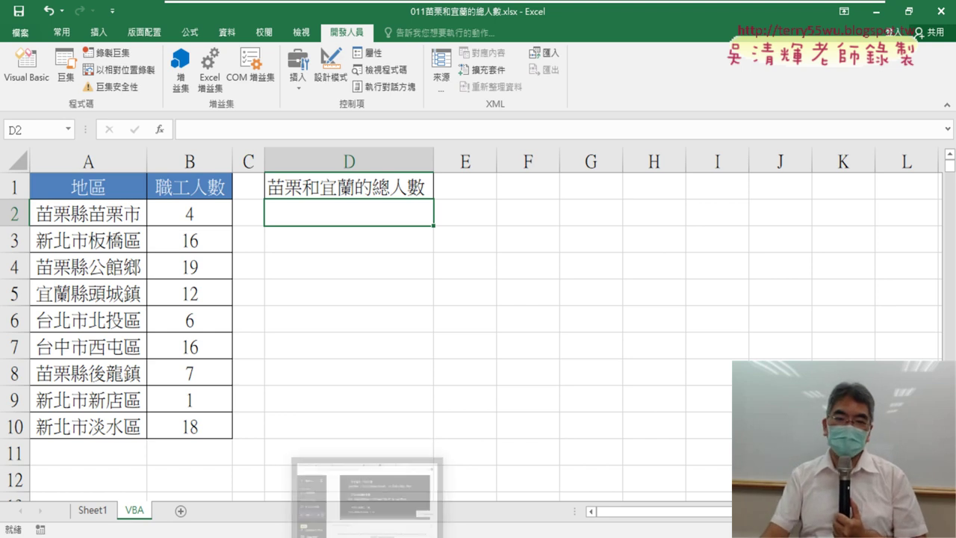
# Scroll up the ChatGPT conversation and highlight the earlier prompt about Large and Small
pyautogui.click(389, 520)
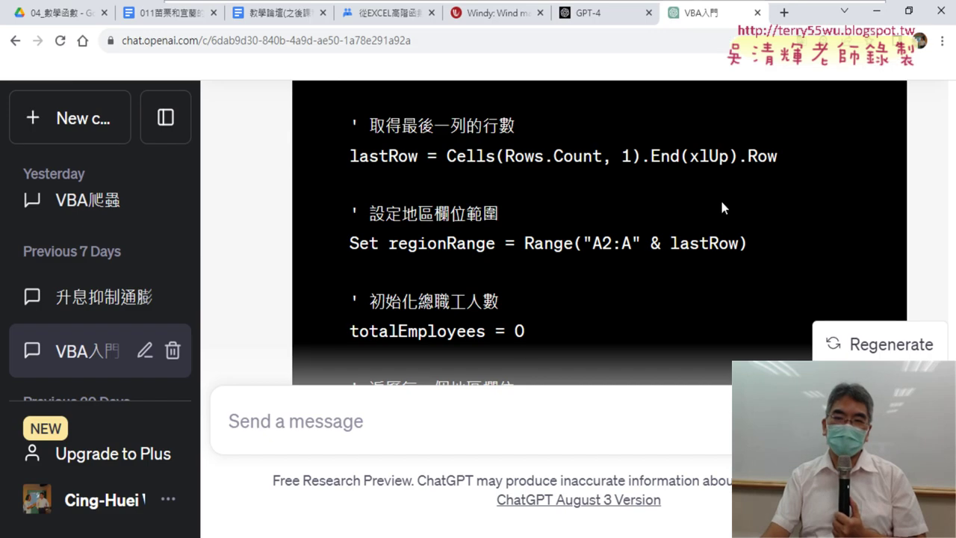
pyautogui.scroll(3, 721, 208)
pyautogui.scroll(-10, 728, 205)
pyautogui.scroll(3, 737, 201)
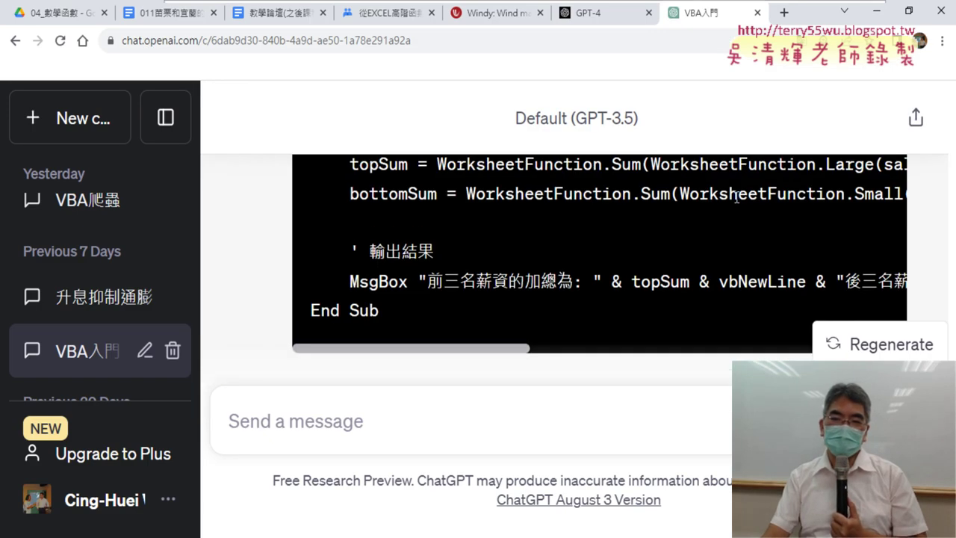
pyautogui.scroll(2, 809, 207)
pyautogui.scroll(5, 810, 211)
pyautogui.scroll(3, 810, 211)
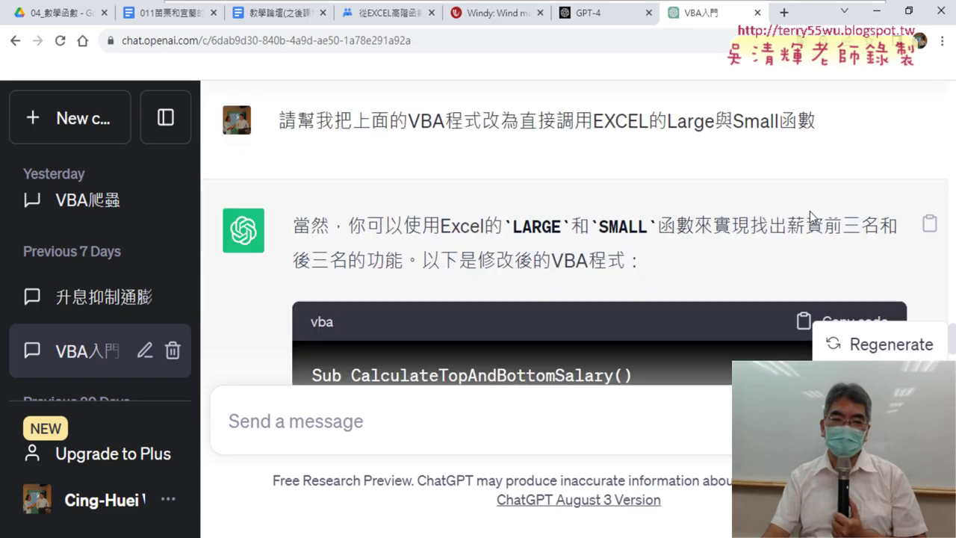
pyautogui.moveTo(567, 121)
pyautogui.moveTo(277, 121); pyautogui.dragTo(833, 144)
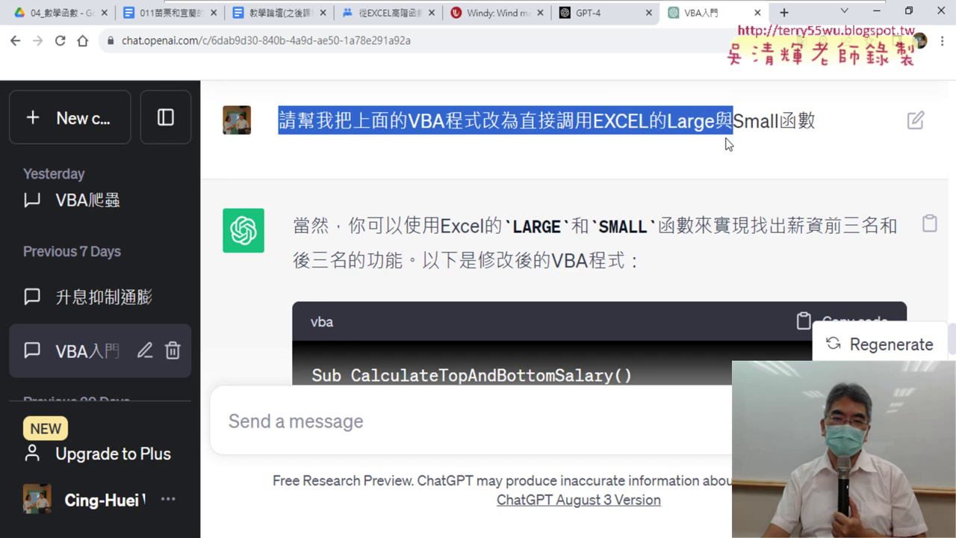
# Scroll down to the VBA macro request and highlight its opening
pyautogui.scroll(-3, 515, 222)
pyautogui.scroll(-3, 519, 221)
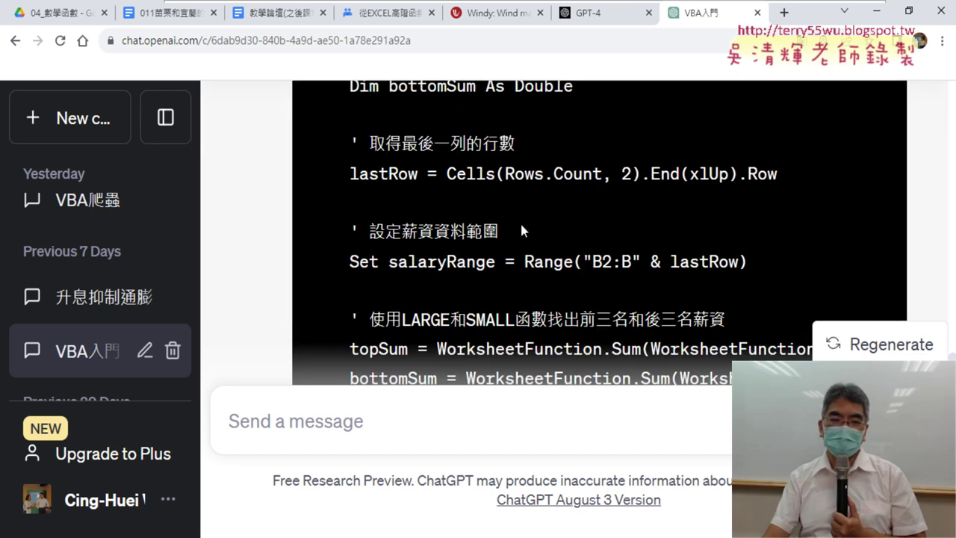
pyautogui.scroll(-4, 520, 222)
pyautogui.scroll(-3, 523, 227)
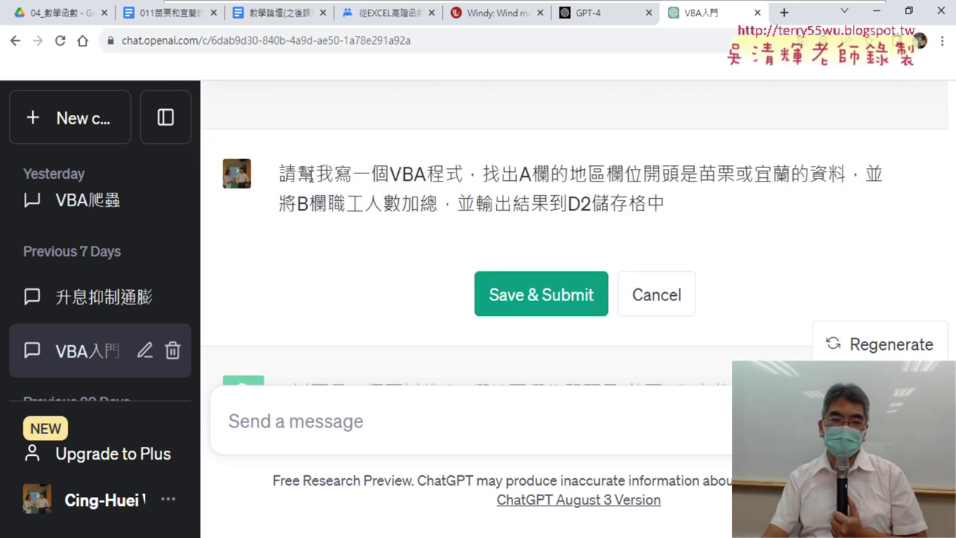
pyautogui.moveTo(279, 173); pyautogui.dragTo(460, 177)
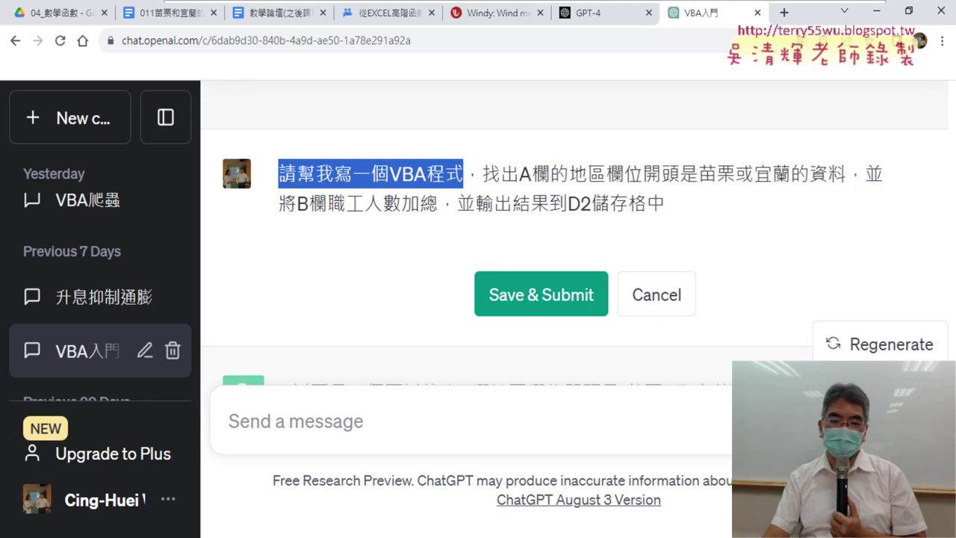
# Restore the Excel window and narrow it to sit beside the ChatGPT prompt
pyautogui.hotkey('alt', 'Tab')
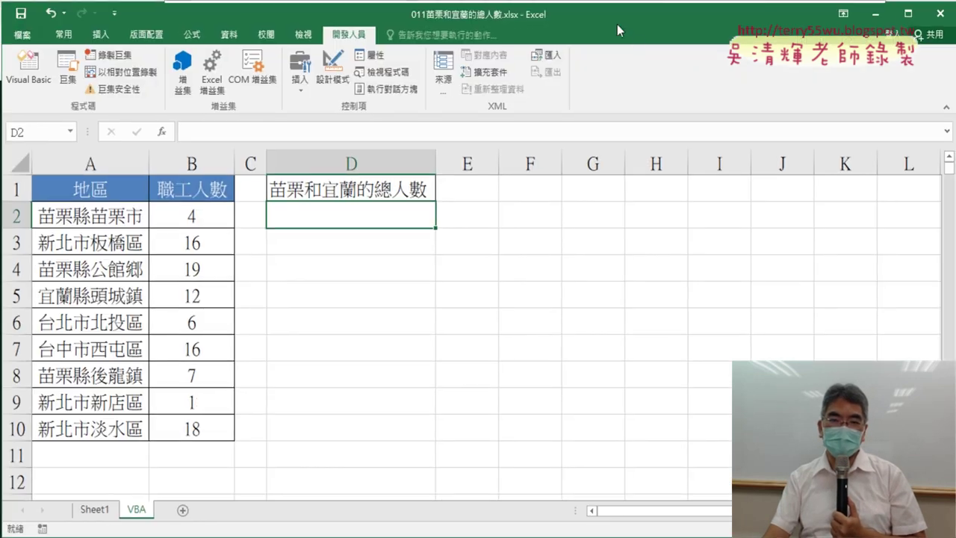
pyautogui.doubleClick(617, 24)
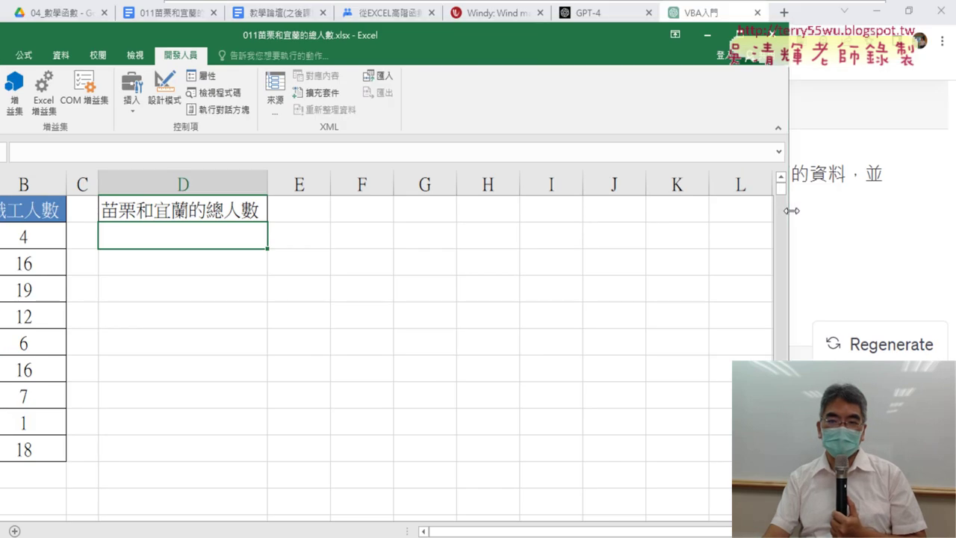
pyautogui.moveTo(787, 215); pyautogui.dragTo(256, 215)
pyautogui.moveTo(66, 33)
pyautogui.mouseDown()
pyautogui.moveTo(240, 17)
pyautogui.moveTo(220, 16)
pyautogui.mouseUp()
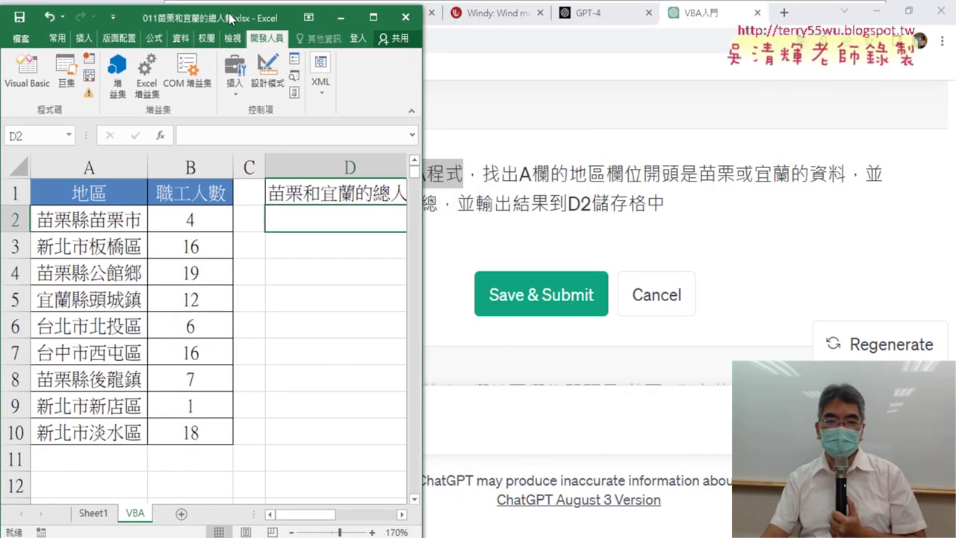
pyautogui.moveTo(423, 327); pyautogui.dragTo(262, 328)
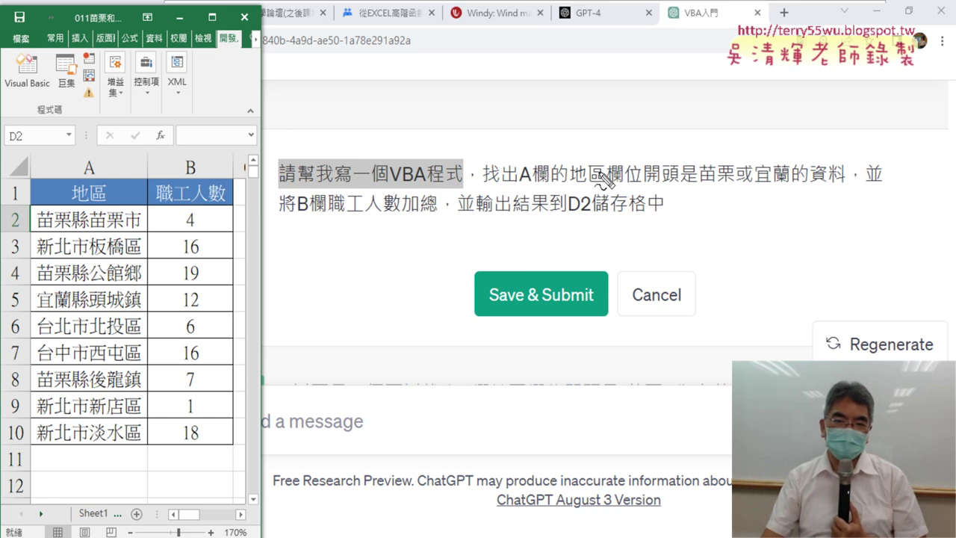
pyautogui.moveTo(545, 193)
pyautogui.mouseDown()
pyautogui.moveTo(88, 143)
pyautogui.moveTo(139, 133)
pyautogui.mouseUp()
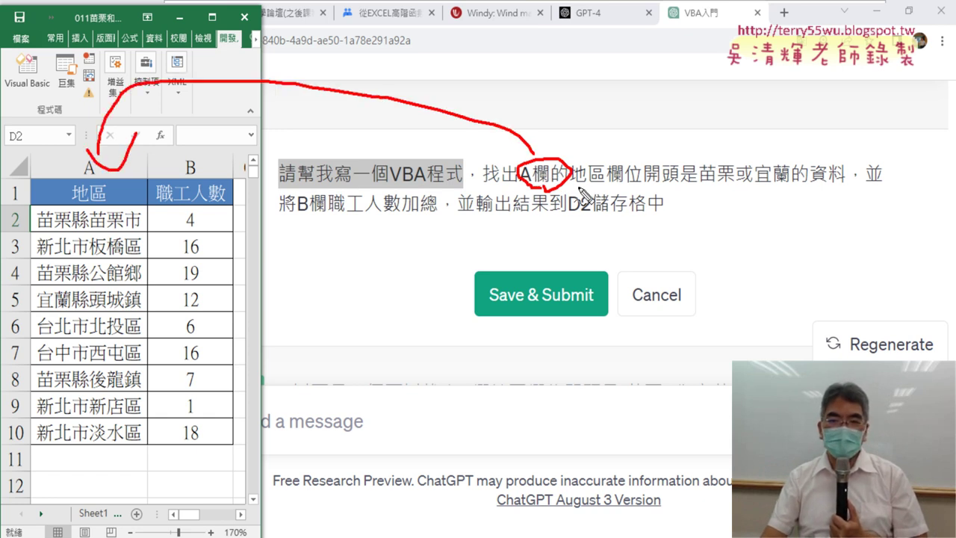
pyautogui.moveTo(572, 188); pyautogui.dragTo(605, 182)
pyautogui.moveTo(99, 180); pyautogui.dragTo(103, 203)
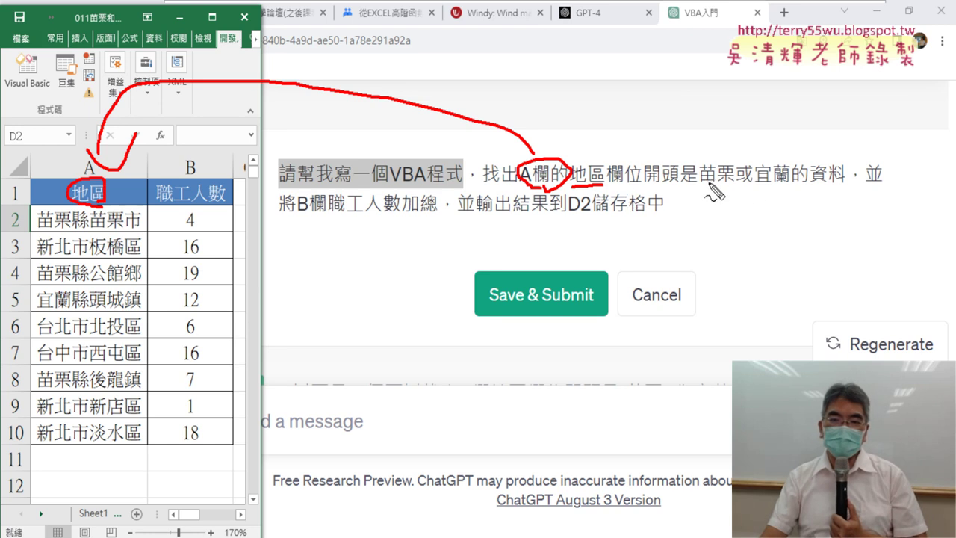
pyautogui.moveTo(701, 182); pyautogui.dragTo(793, 185)
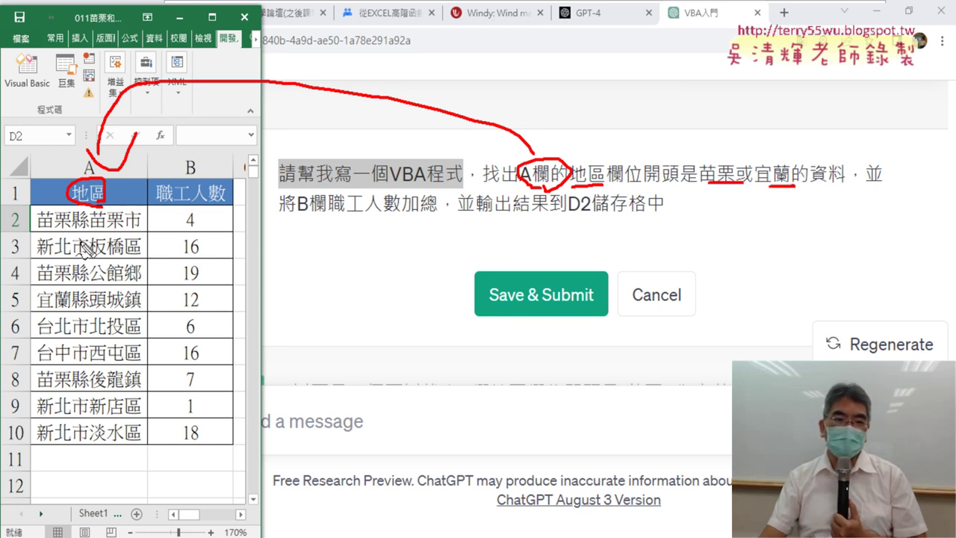
pyautogui.moveTo(38, 228); pyautogui.dragTo(59, 227)
pyautogui.moveTo(38, 306); pyautogui.dragTo(77, 306)
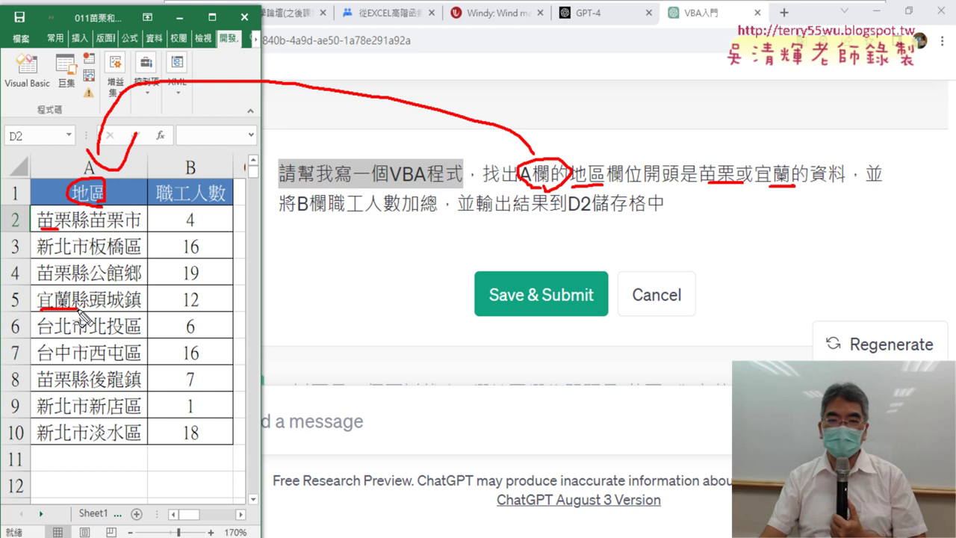
pyautogui.moveTo(811, 187); pyautogui.dragTo(857, 186)
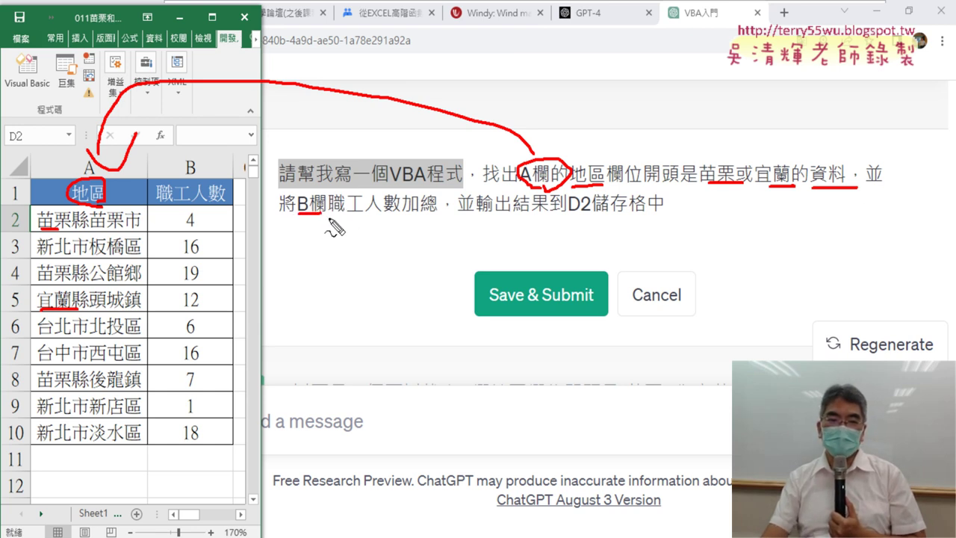
pyautogui.moveTo(159, 197); pyautogui.dragTo(211, 200)
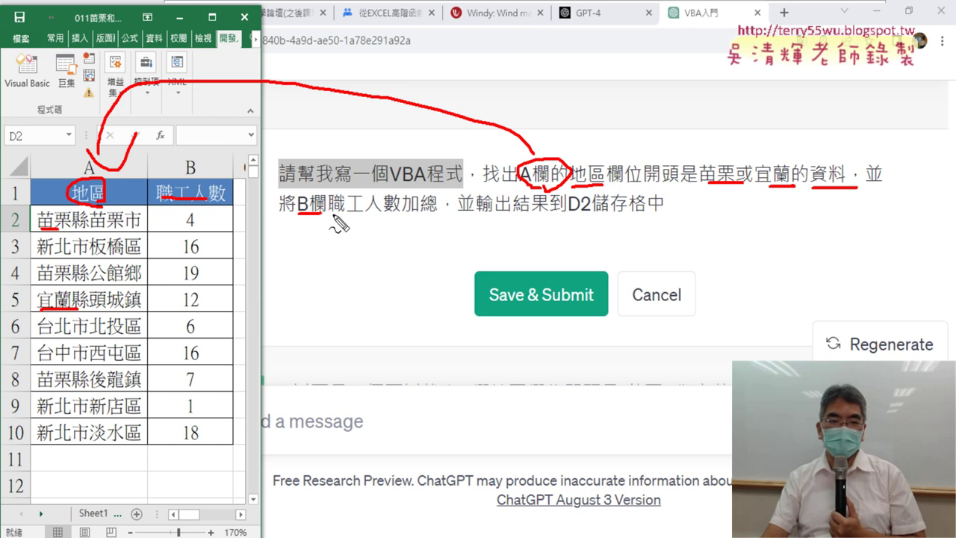
pyautogui.moveTo(332, 214); pyautogui.dragTo(436, 214)
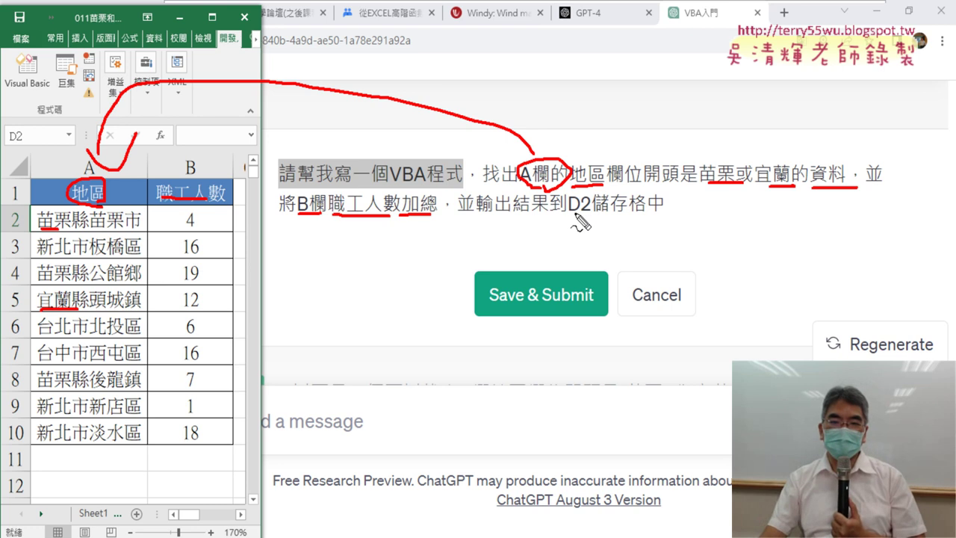
pyautogui.moveTo(576, 215); pyautogui.dragTo(640, 215)
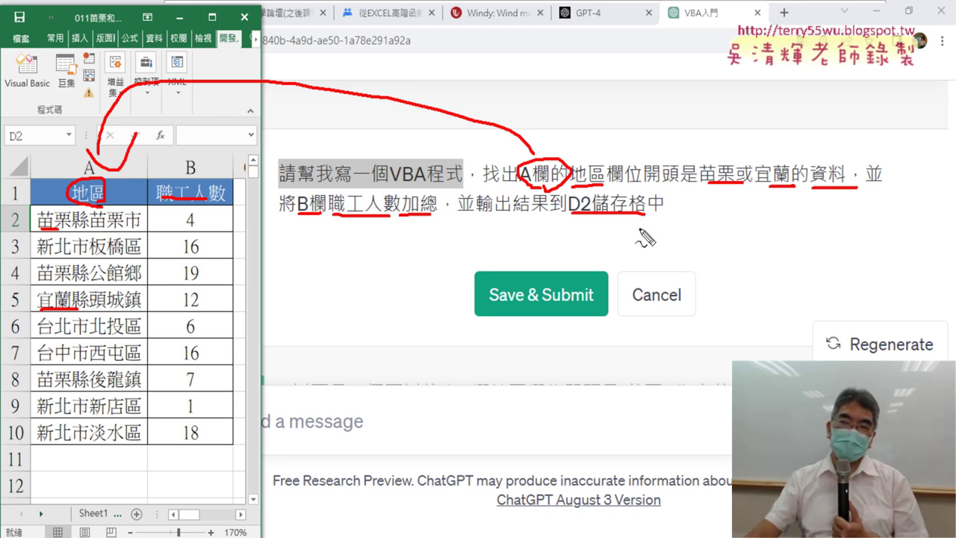
pyautogui.press('Escape')
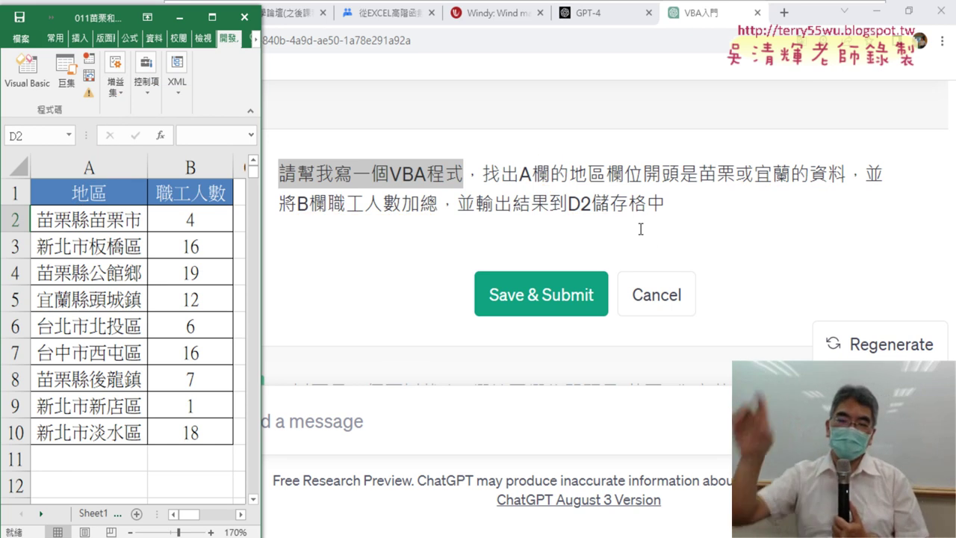
# Bring ChatGPT forward and scroll down through the generated CalculateTotalEmployees macro
pyautogui.click(807, 247)
pyautogui.scroll(-1, 807, 247)
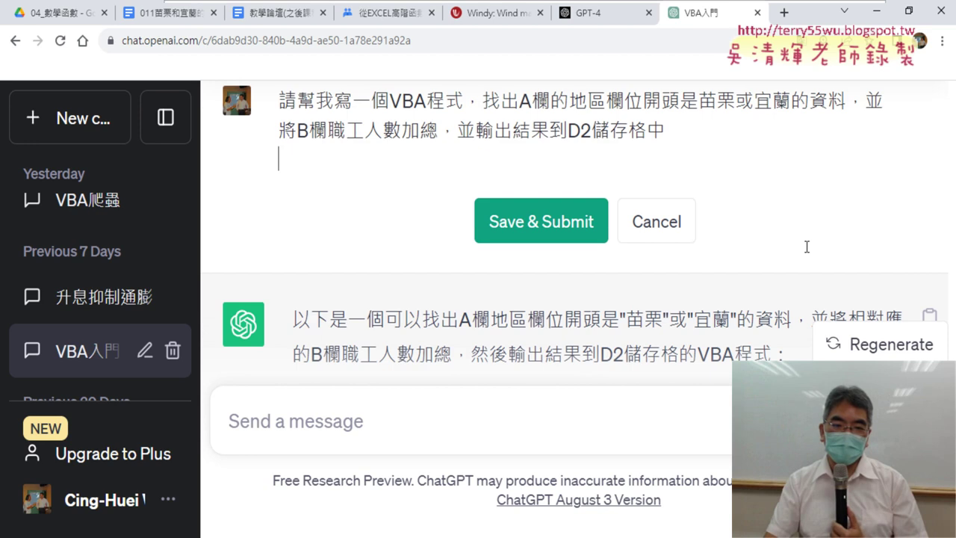
pyautogui.scroll(-2, 807, 247)
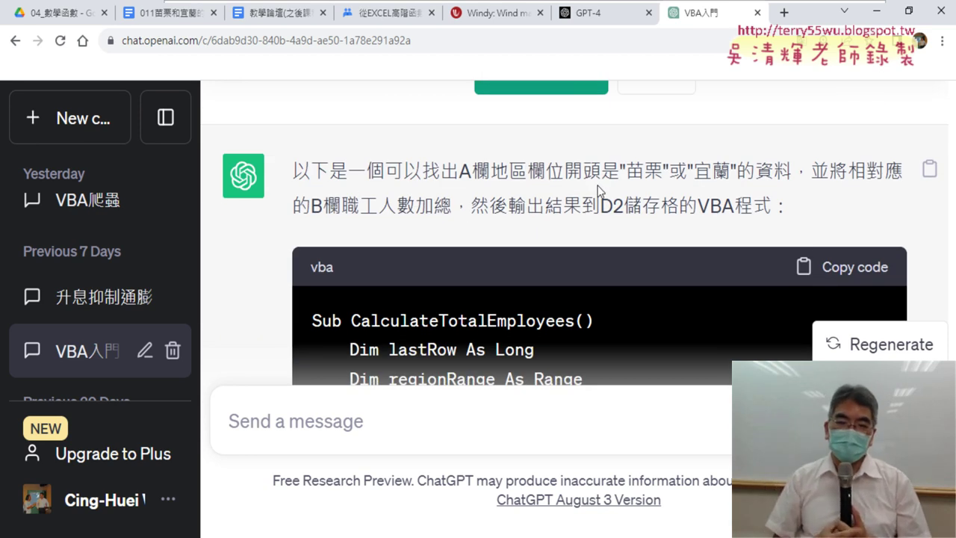
pyautogui.scroll(-2, 591, 206)
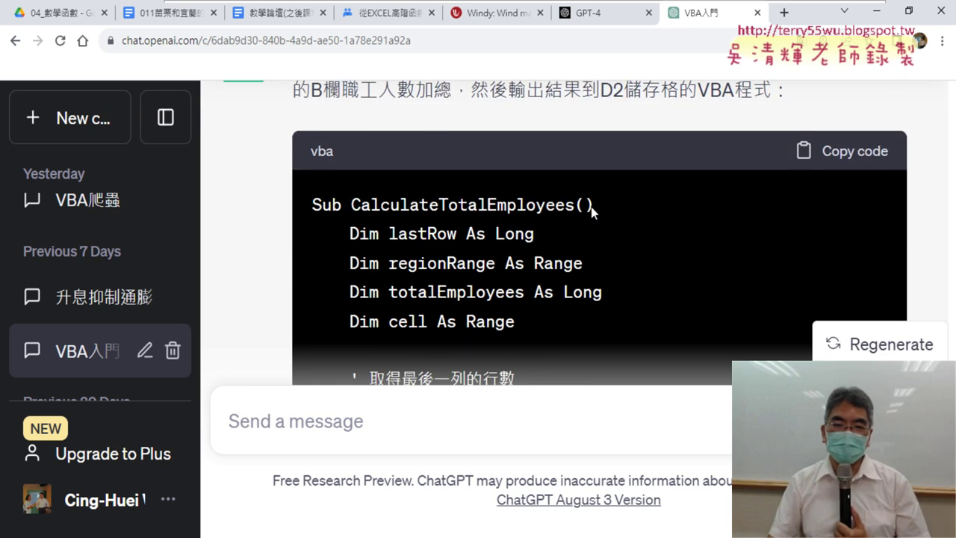
pyautogui.scroll(-1, 544, 220)
pyautogui.scroll(-1, 544, 221)
pyautogui.scroll(-3, 544, 221)
pyautogui.scroll(-2, 544, 221)
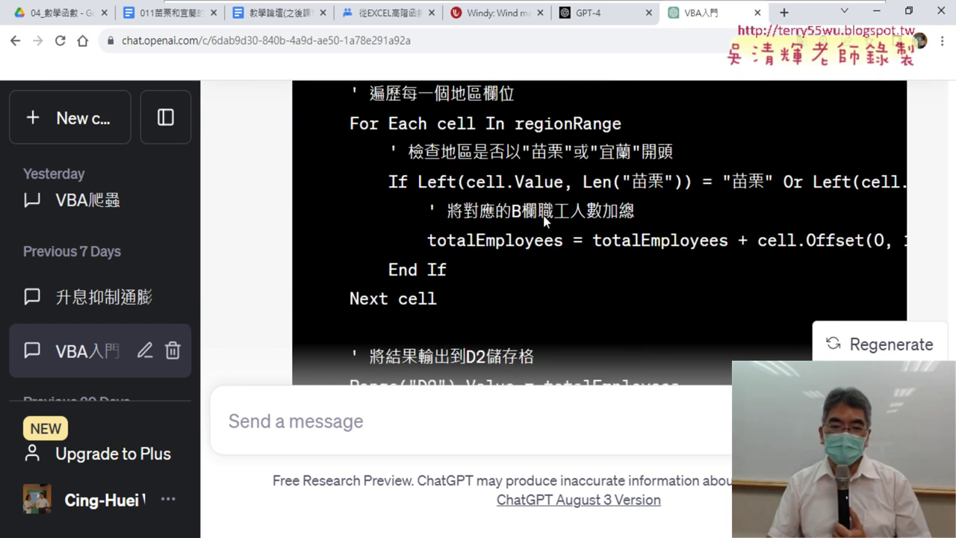
pyautogui.scroll(-2, 544, 222)
# Copy the generated VBA code block and minimize the browser to reveal Excel
pyautogui.scroll(2, 544, 221)
pyautogui.scroll(4, 544, 221)
pyautogui.scroll(2, 544, 217)
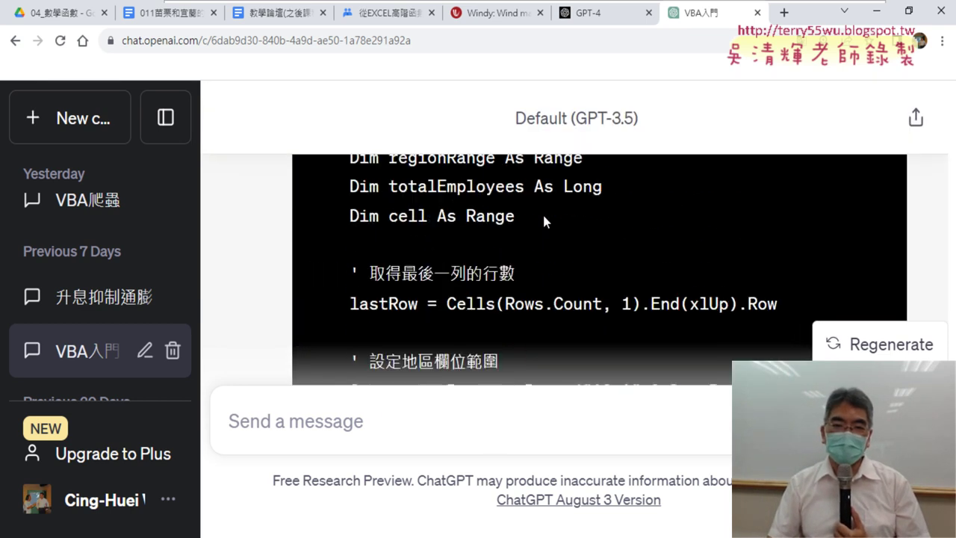
pyautogui.scroll(1, 543, 217)
pyautogui.scroll(1, 543, 217)
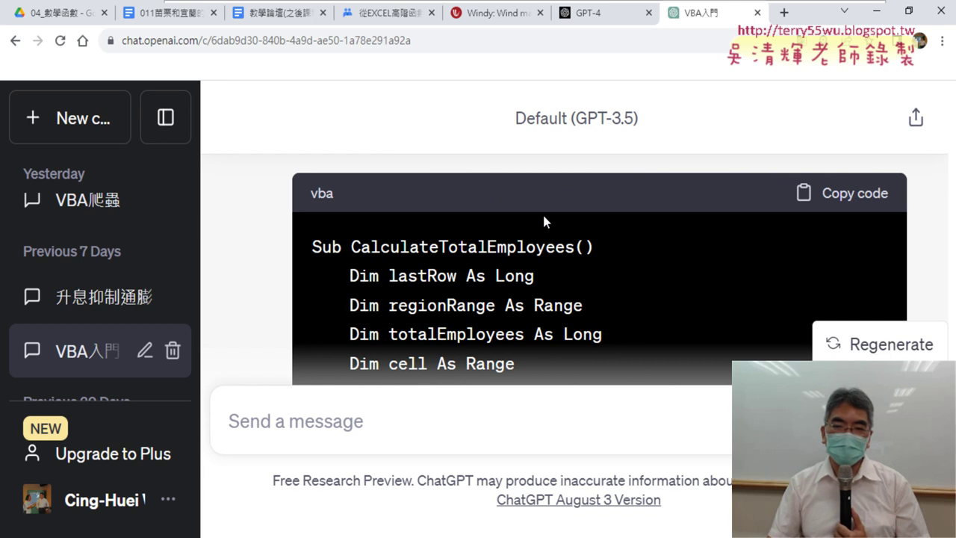
pyautogui.click(850, 195)
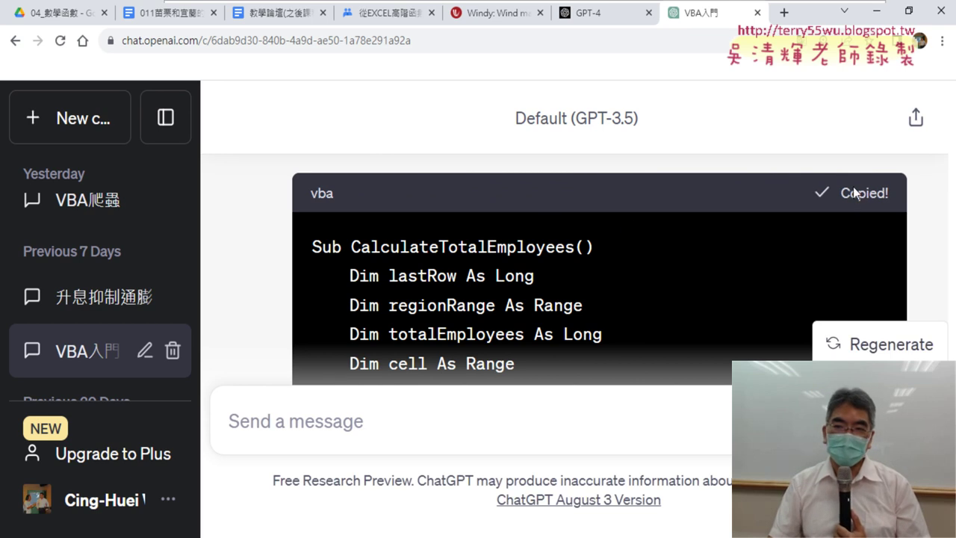
pyautogui.click(875, 12)
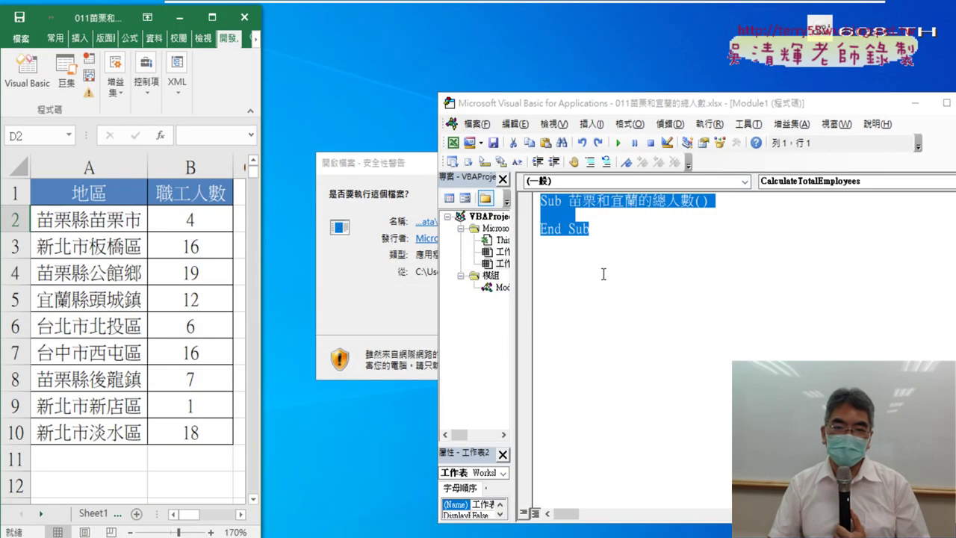
# Paste the copied CalculateTotalEmployees macro into Module1 below End Sub
pyautogui.moveTo(516, 302); pyautogui.dragTo(567, 299)
pyautogui.click(619, 257)
pyautogui.moveTo(619, 256); pyautogui.dragTo(606, 238)
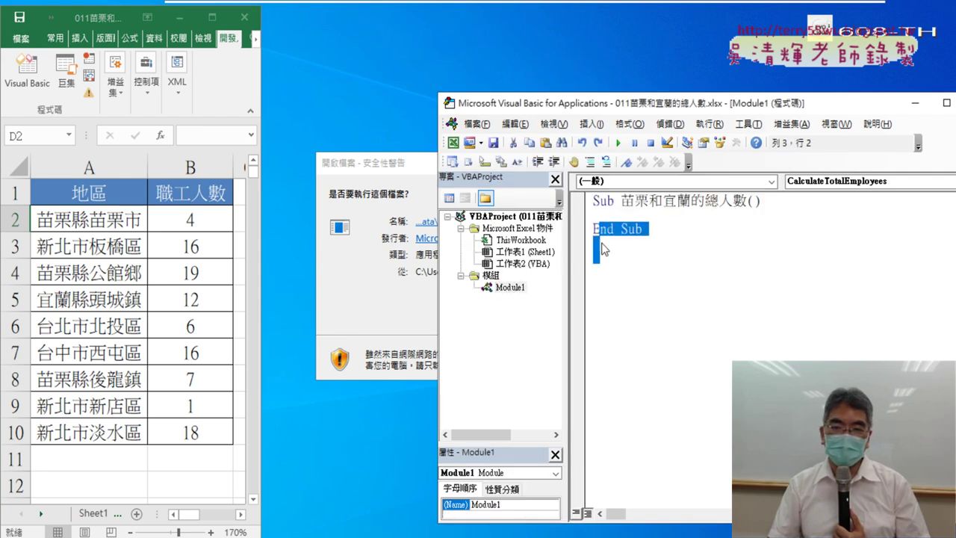
pyautogui.click(602, 248)
pyautogui.rightClick(600, 248)
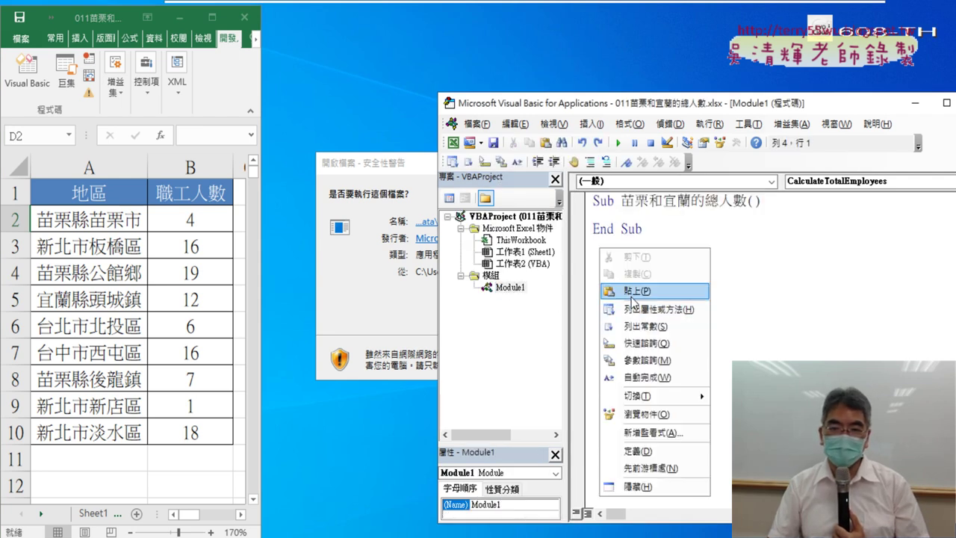
pyautogui.click(633, 293)
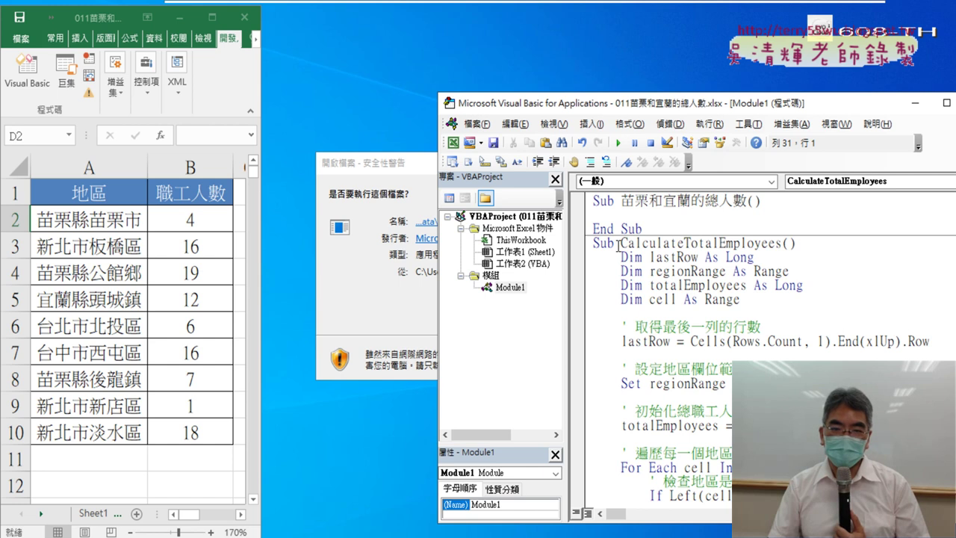
# Maximize Excel and reopen the Visual Basic editor positioned over the worksheet
pyautogui.click(215, 18)
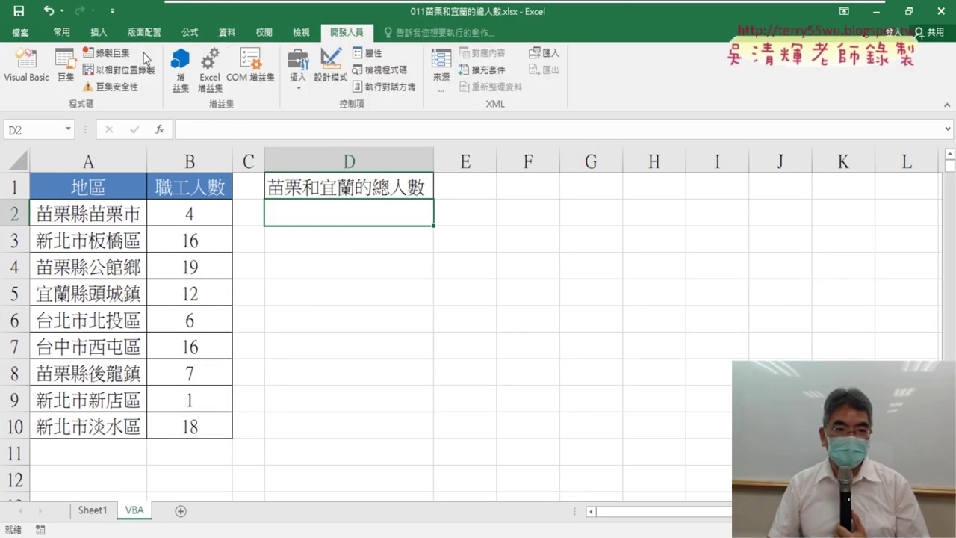
pyautogui.click(20, 75)
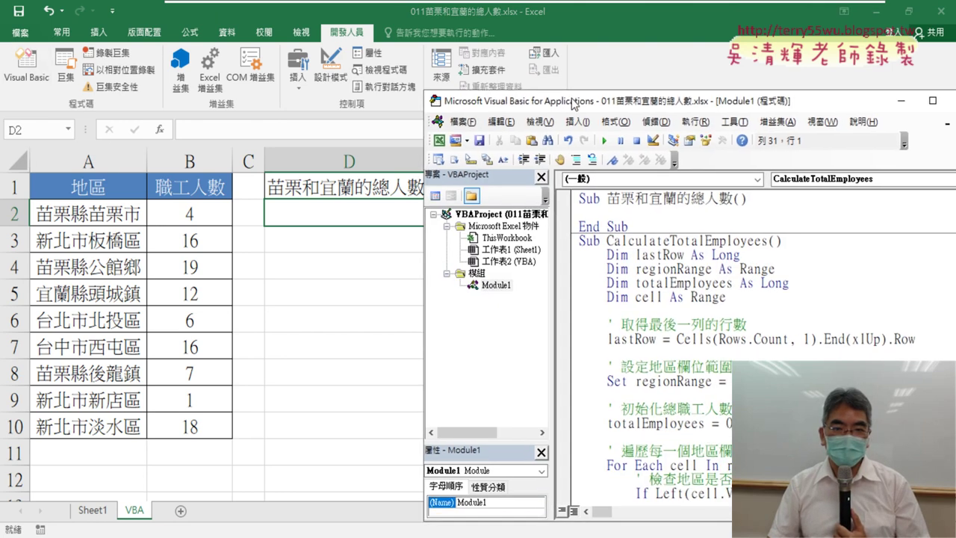
pyautogui.moveTo(587, 105); pyautogui.dragTo(523, 69)
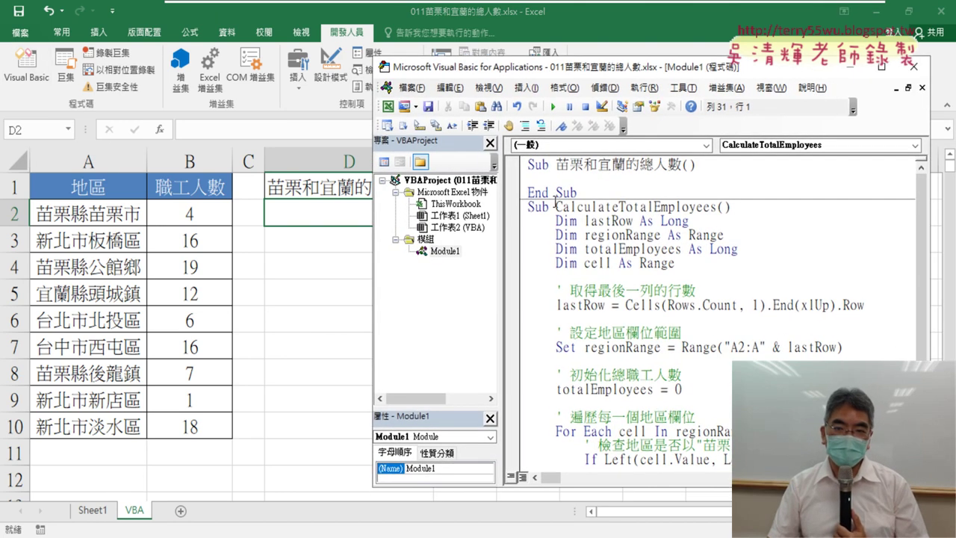
# Try deleting the four Dim declarations, restore them with undo, and widen the code area
pyautogui.moveTo(554, 206); pyautogui.dragTo(711, 207)
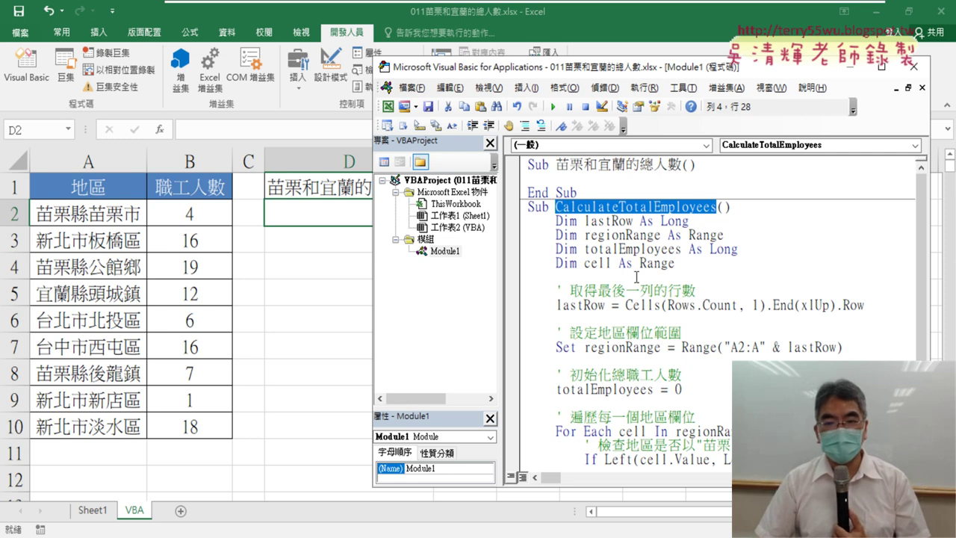
pyautogui.moveTo(636, 276); pyautogui.dragTo(519, 233)
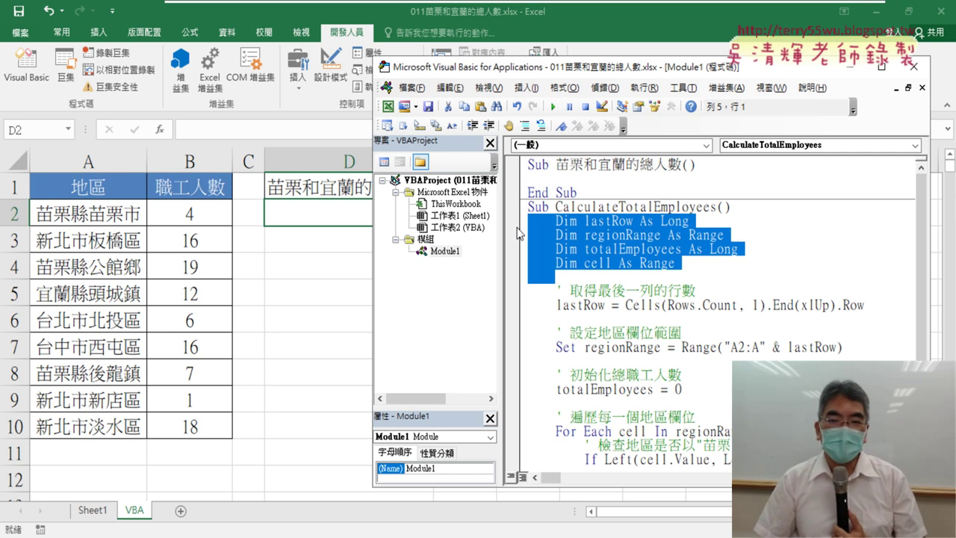
pyautogui.press('Delete')
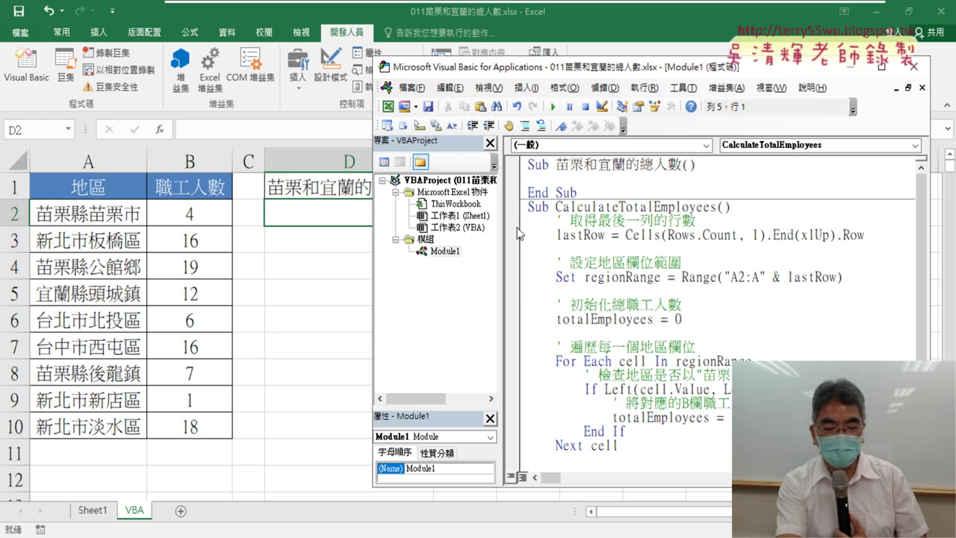
pyautogui.press('Return')
pyautogui.hotkey('ctrl', 'z')
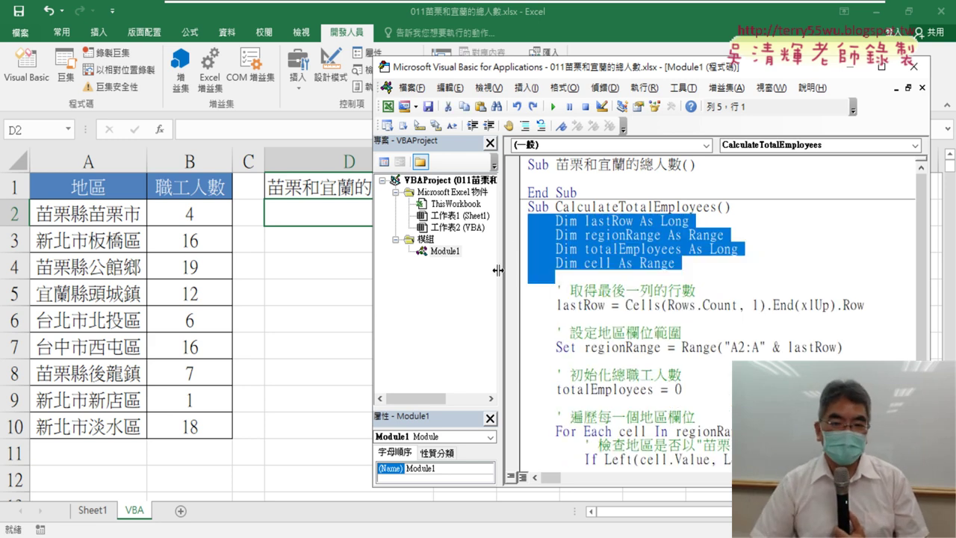
pyautogui.moveTo(498, 271); pyautogui.dragTo(451, 207)
pyautogui.moveTo(645, 71); pyautogui.dragTo(695, 64)
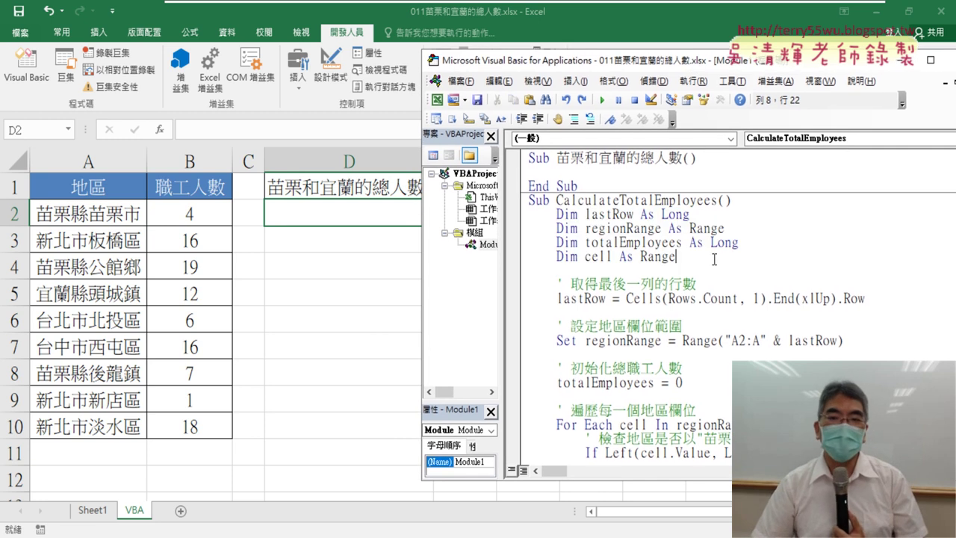
# Scroll down to the Range("D2").Value = total line and highlight total
pyautogui.click(681, 258)
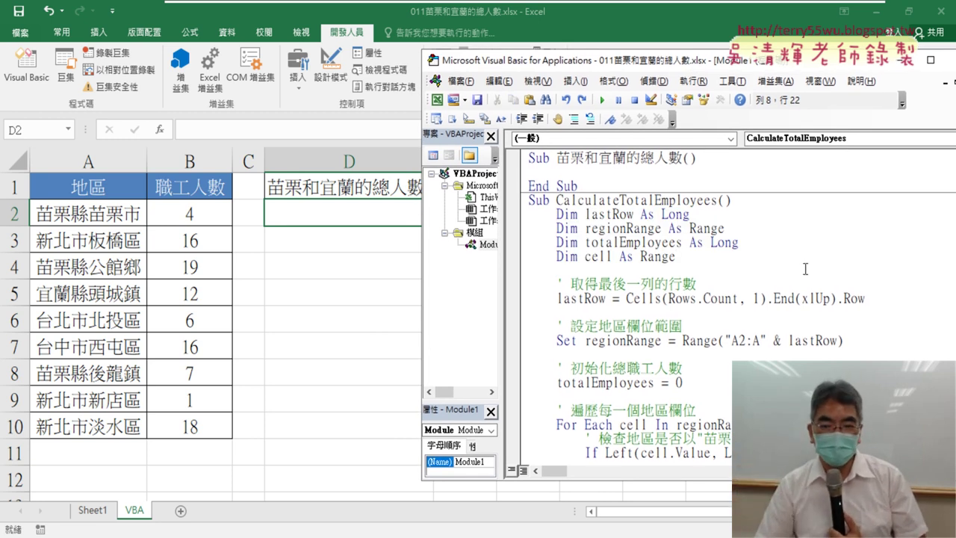
pyautogui.scroll(-1, 766, 287)
pyautogui.scroll(-2, 767, 291)
pyautogui.scroll(-1, 766, 291)
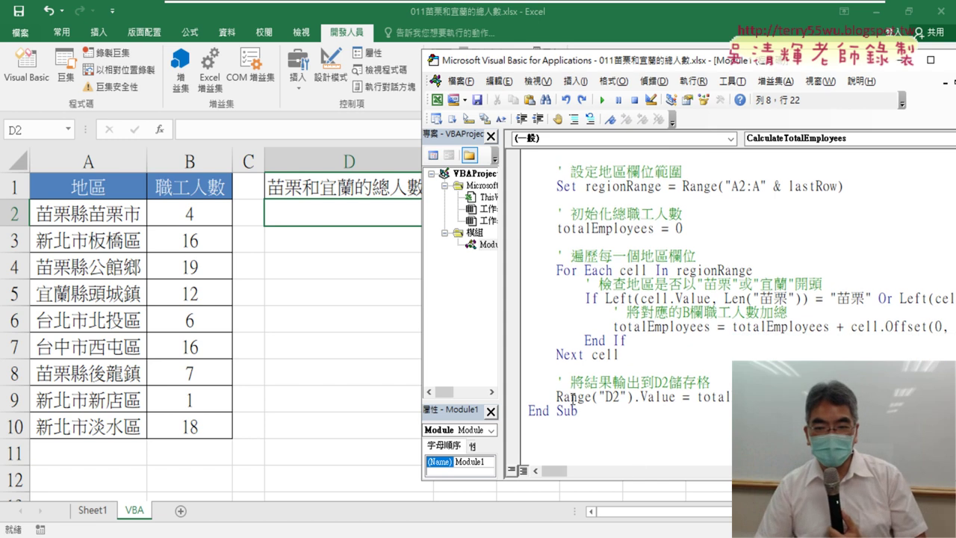
pyautogui.moveTo(557, 396); pyautogui.dragTo(676, 396)
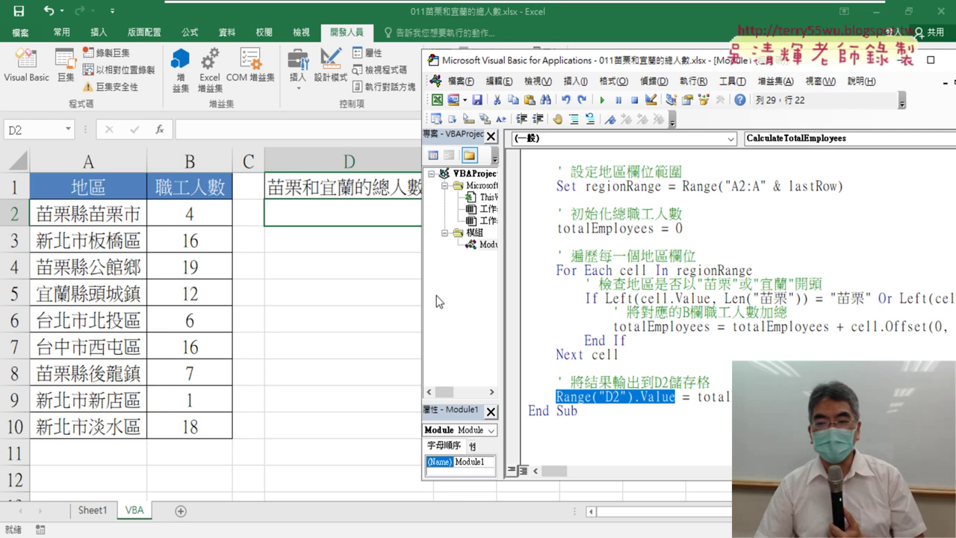
pyautogui.click(746, 397)
pyautogui.moveTo(745, 397); pyautogui.dragTo(701, 399)
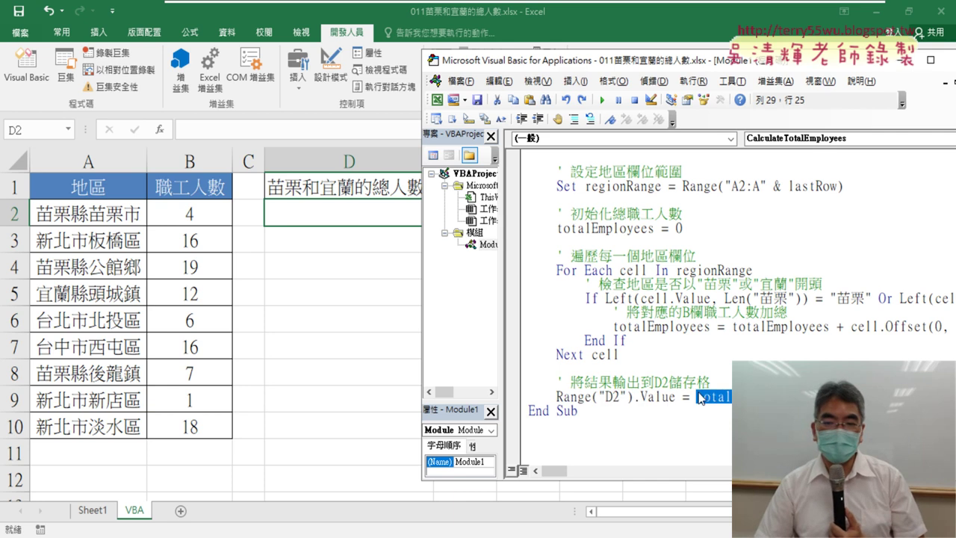
# Put the caret inside the macro and switch back to the Excel workbook
pyautogui.scroll(3, 636, 312)
pyautogui.scroll(1, 636, 312)
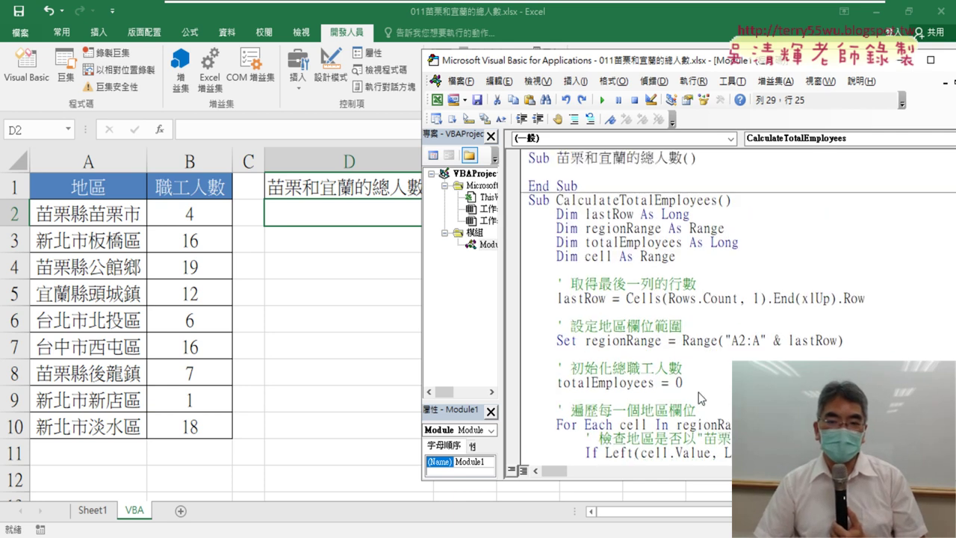
pyautogui.scroll(-1, 636, 311)
pyautogui.click(637, 311)
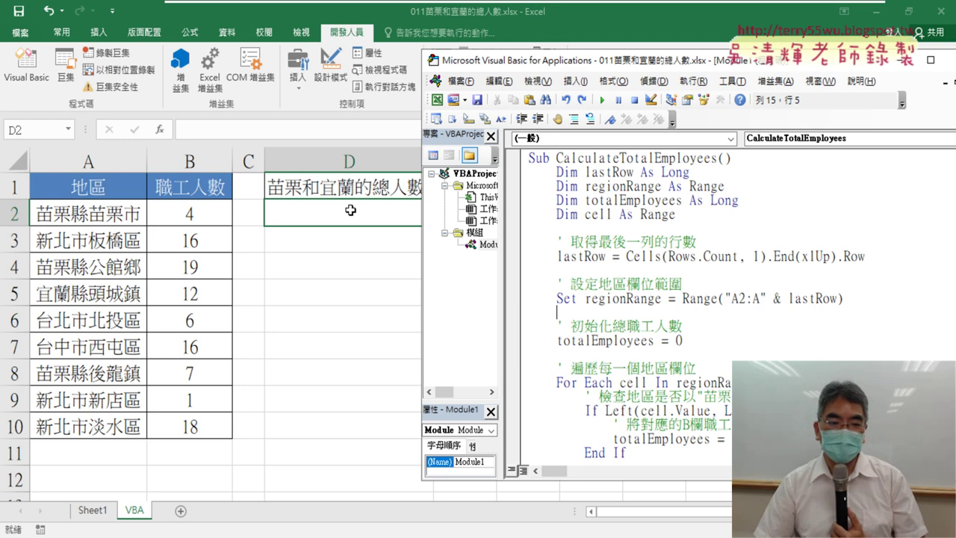
pyautogui.click(95, 512)
# Check Sheet1's SUMIF result, then run CalculateTotalEmployees so D2 on the VBA sheet shows 42
pyautogui.click(137, 514)
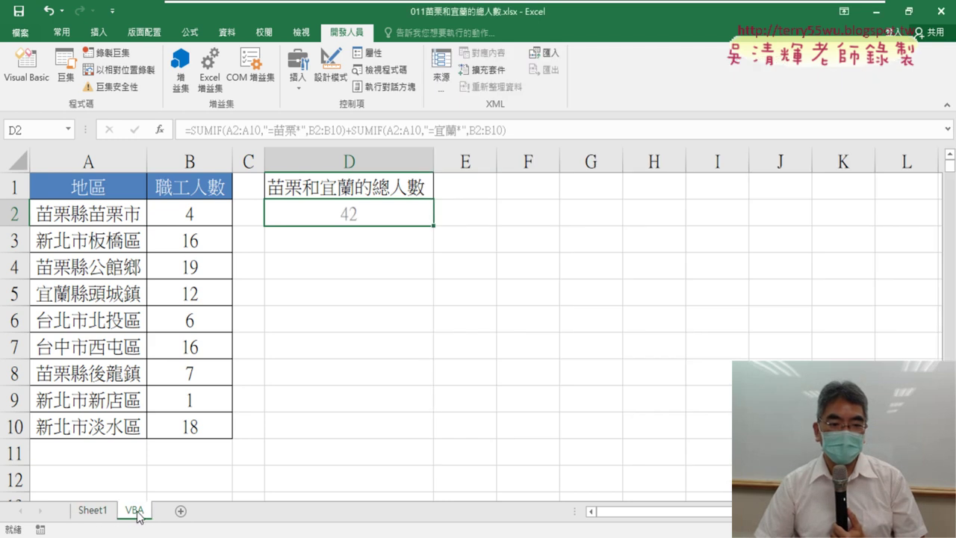
pyautogui.click(30, 69)
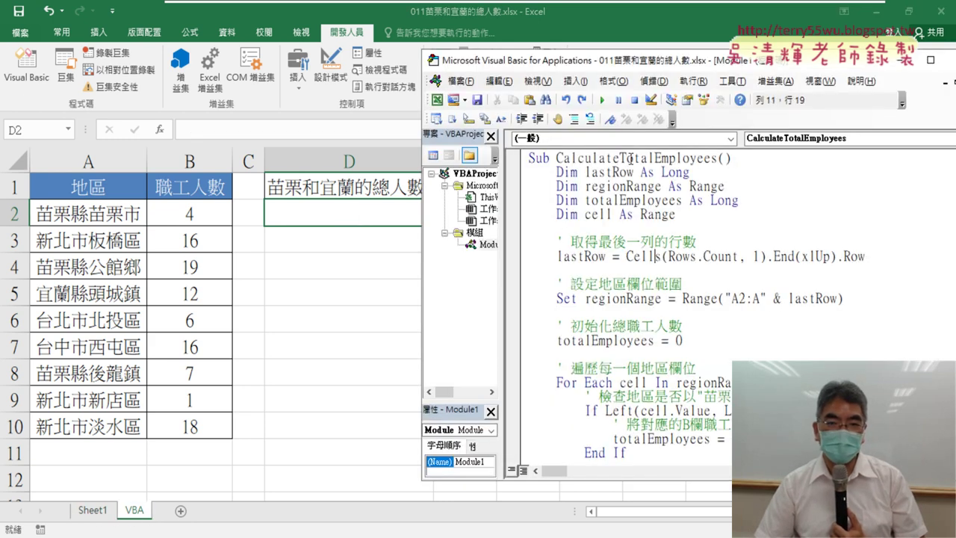
pyautogui.click(607, 99)
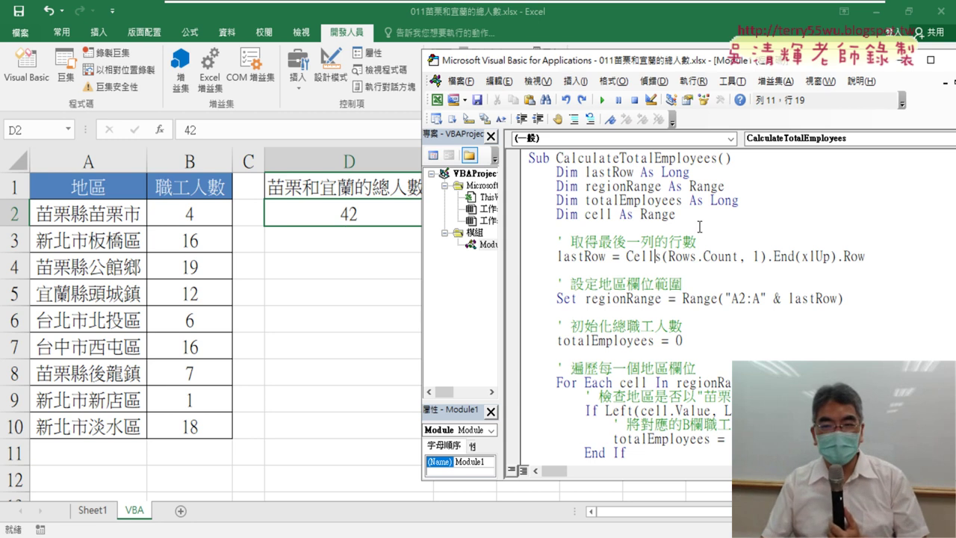
pyautogui.moveTo(700, 227); pyautogui.dragTo(514, 176)
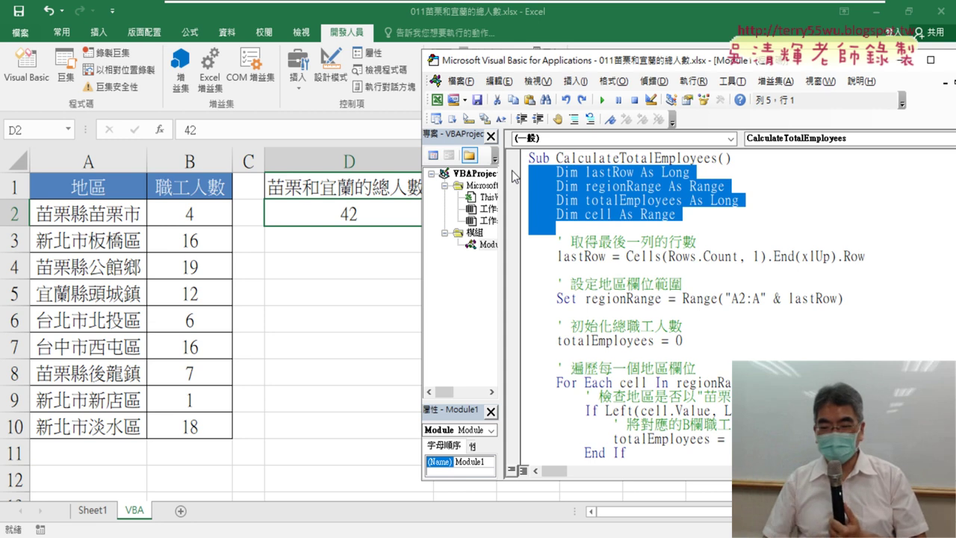
# Delete the Dim declarations and hard-code the range as A2:A10, dropping & lastRow
pyautogui.press('Delete')
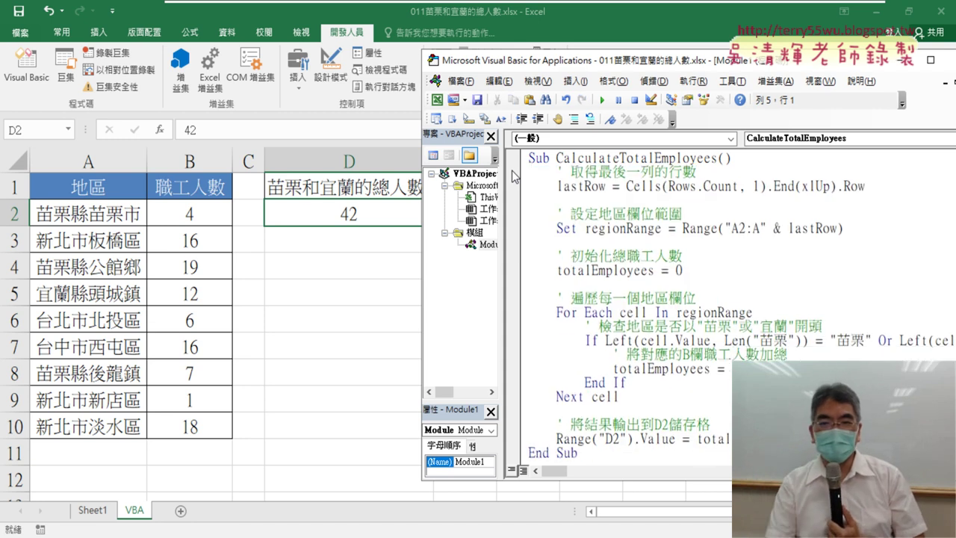
pyautogui.press('Down')
pyautogui.press('Down')
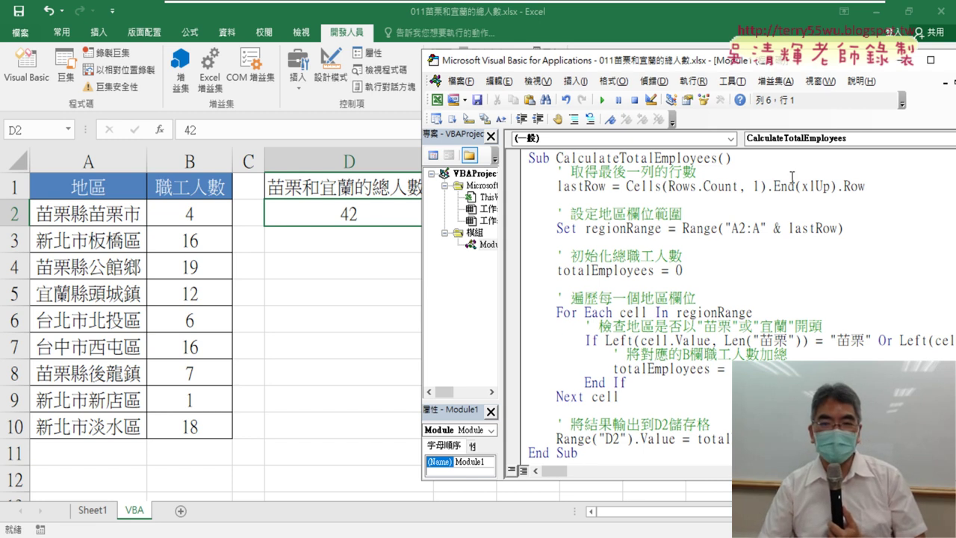
pyautogui.click(763, 227)
pyautogui.write('10')
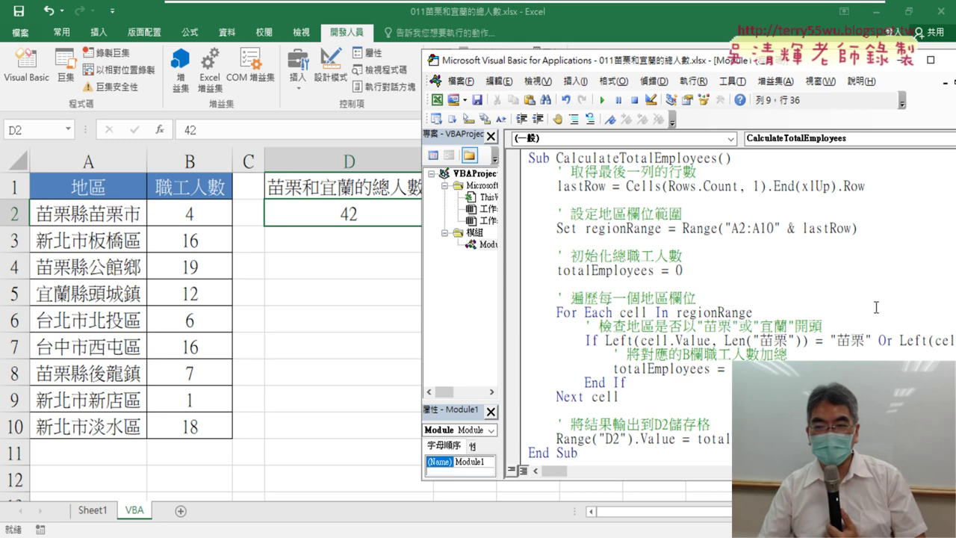
pyautogui.moveTo(780, 228); pyautogui.dragTo(850, 228)
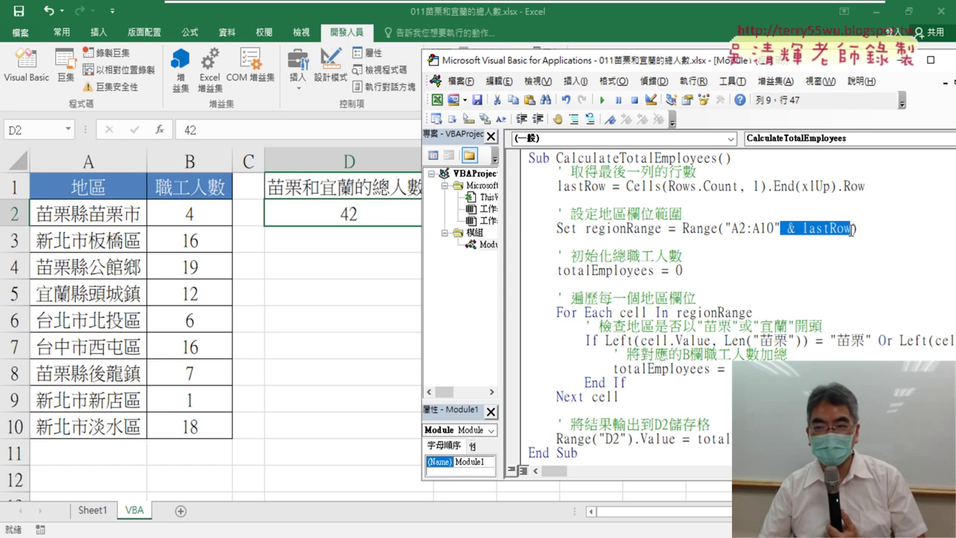
pyautogui.press('Delete')
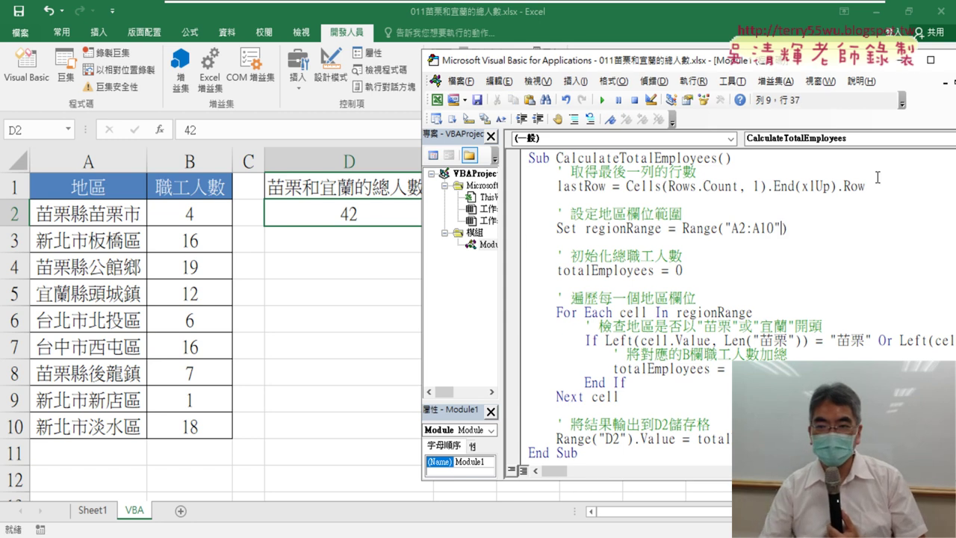
# Remove the lastRow comment and calculation lines and the blank line under the Sub header
pyautogui.moveTo(867, 187); pyautogui.dragTo(511, 171)
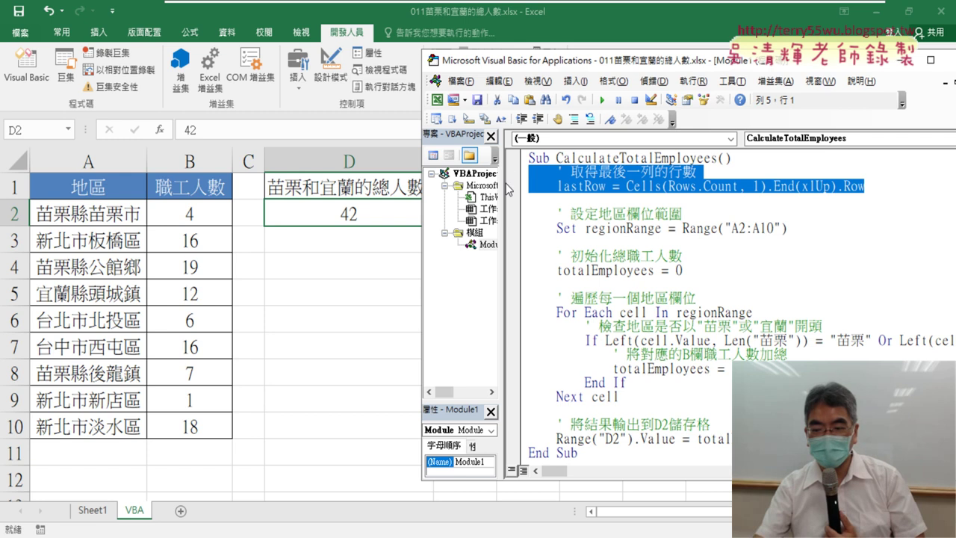
pyautogui.press('Delete')
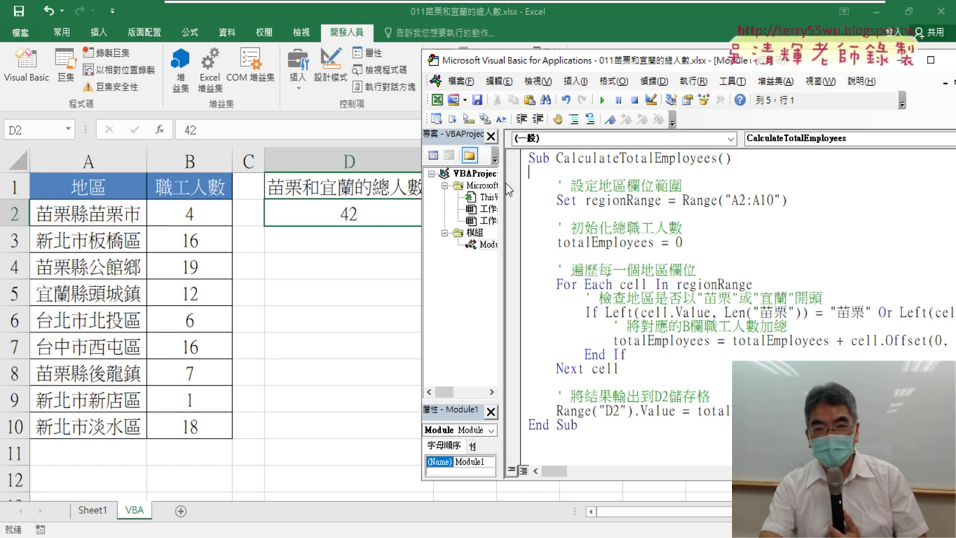
pyautogui.hotkey('shift', 'Right')
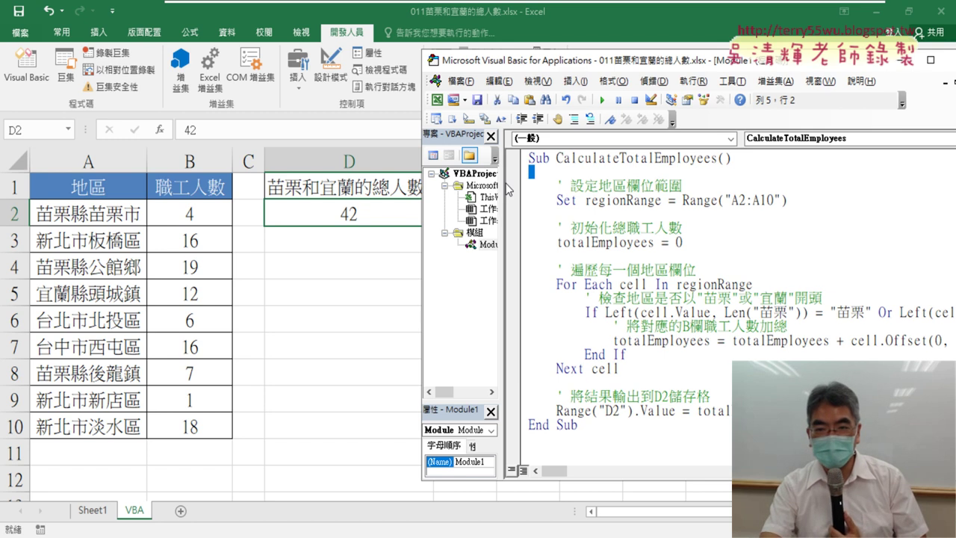
pyautogui.press('Delete')
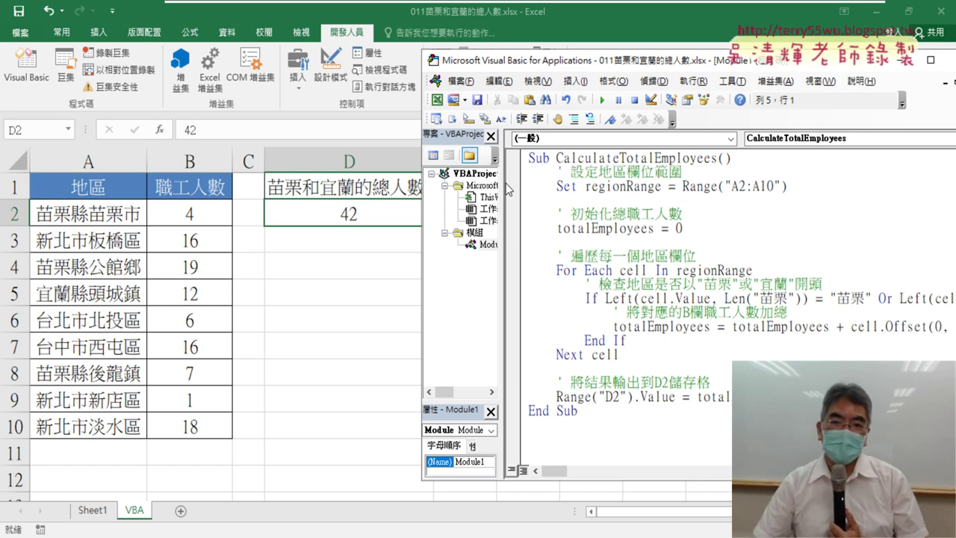
pyautogui.moveTo(788, 186); pyautogui.dragTo(681, 186)
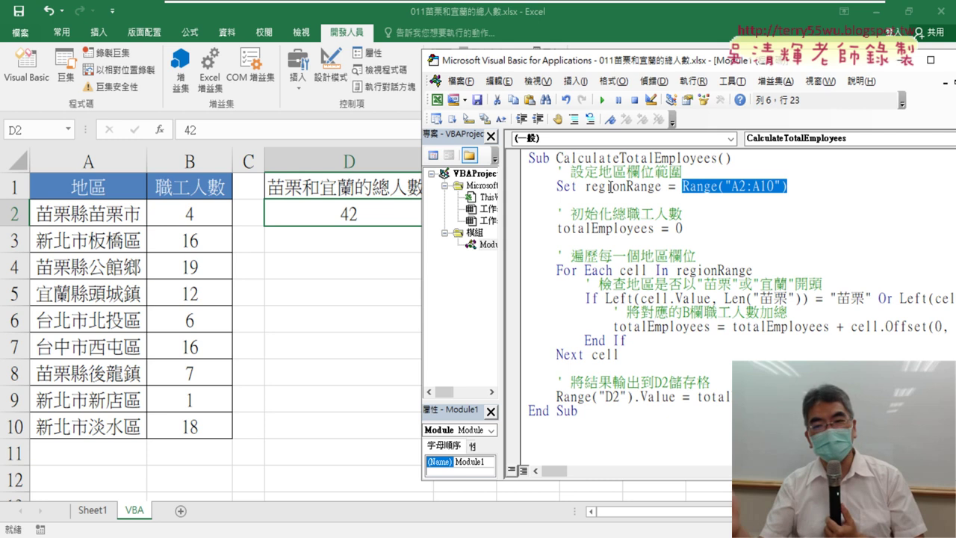
# Delete the blank lines below Set regionRange and below totalEmployees = 0
pyautogui.click(781, 191)
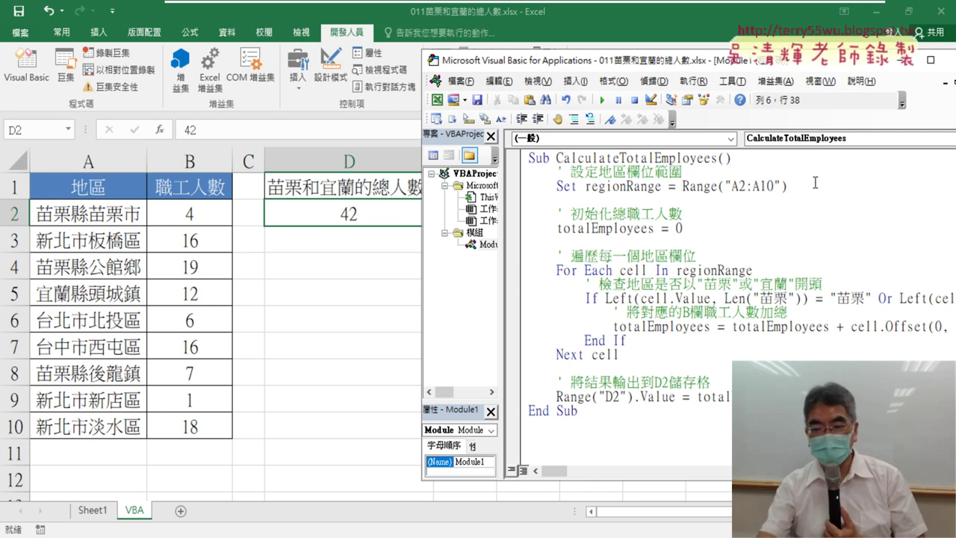
pyautogui.press('Delete')
pyautogui.press('Down')
pyautogui.press('Delete')
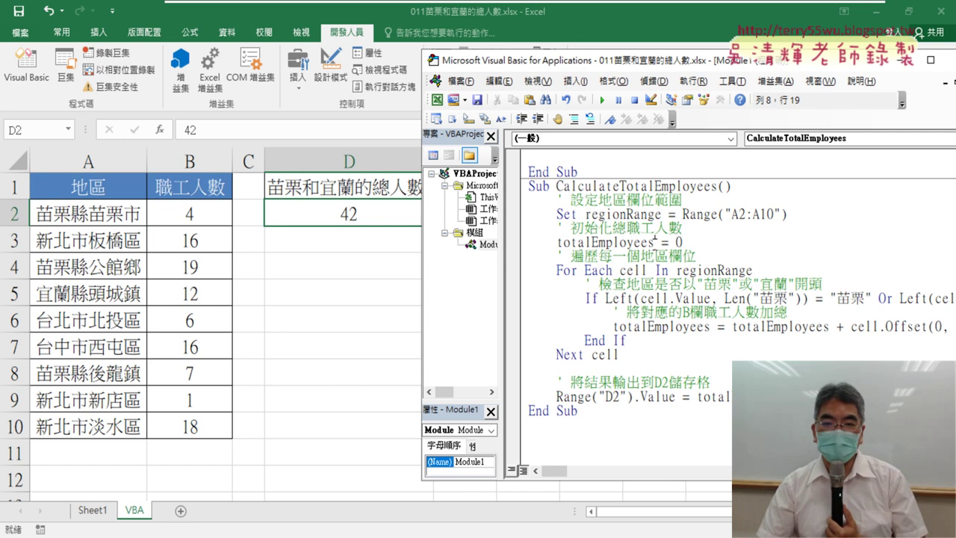
pyautogui.moveTo(654, 242); pyautogui.dragTo(563, 242)
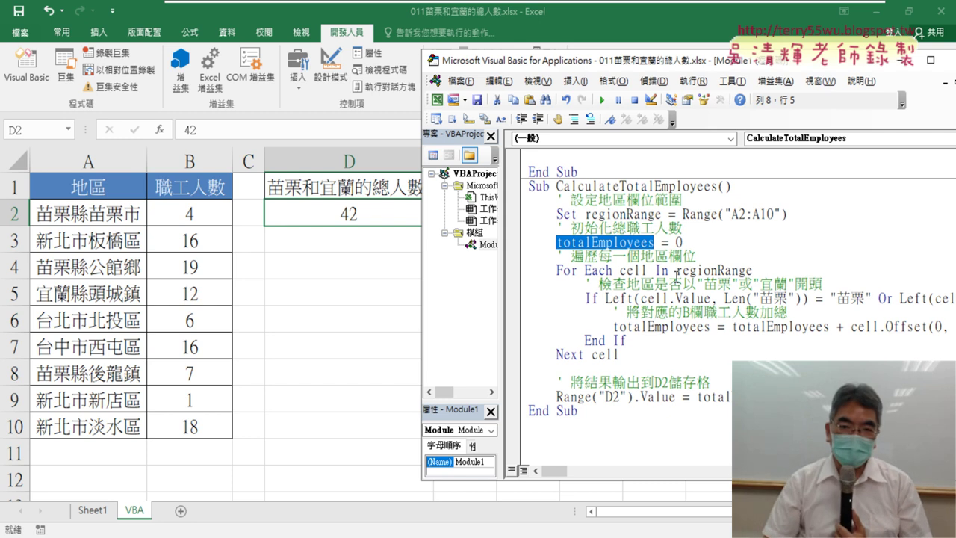
# Open the Replace dialog for totalEmployees and position it over the code
pyautogui.click(498, 81)
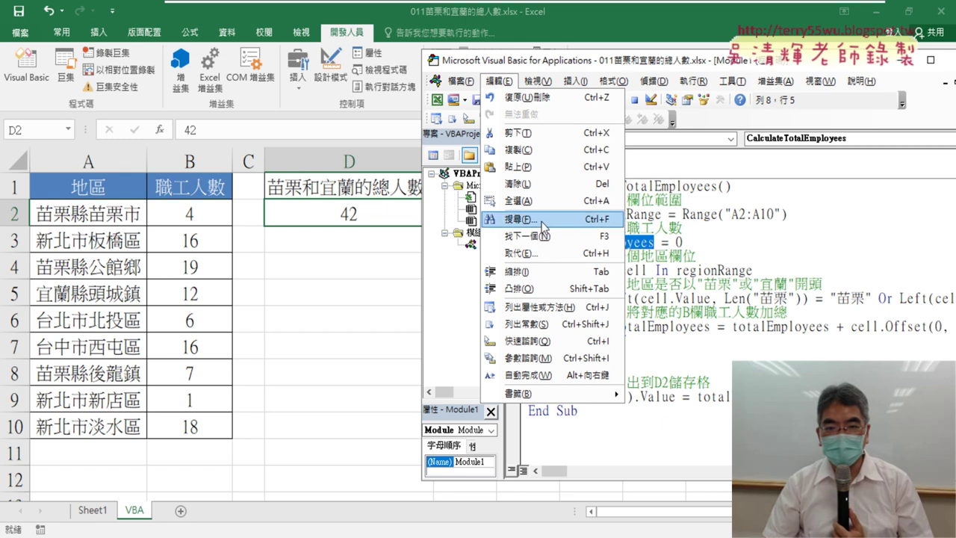
pyautogui.click(554, 254)
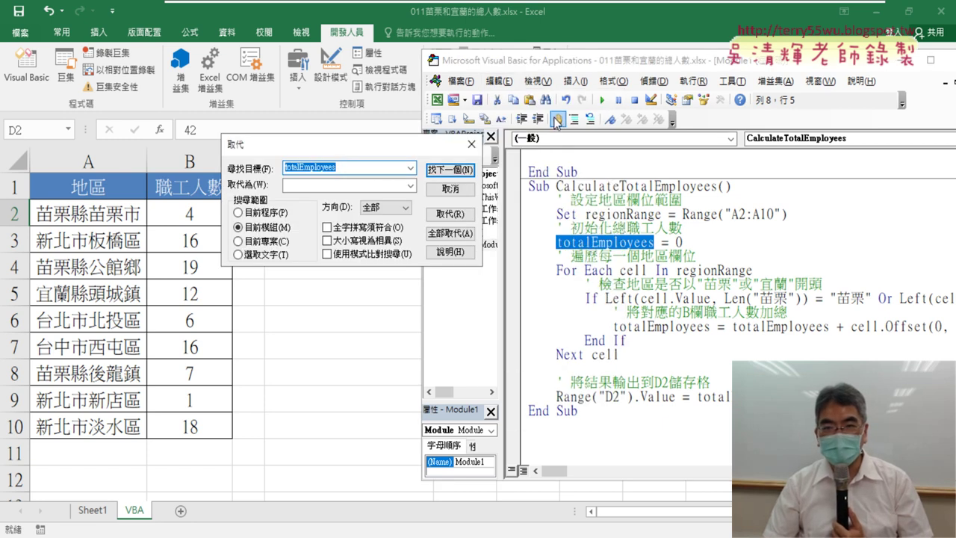
pyautogui.moveTo(397, 149)
pyautogui.mouseDown()
pyautogui.moveTo(506, 211)
pyautogui.moveTo(691, 268)
pyautogui.mouseUp()
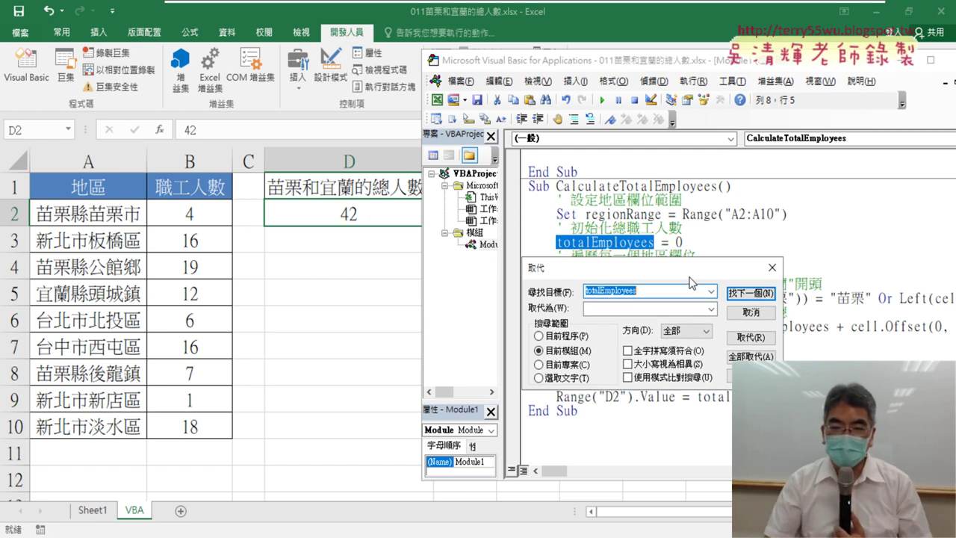
pyautogui.click(773, 267)
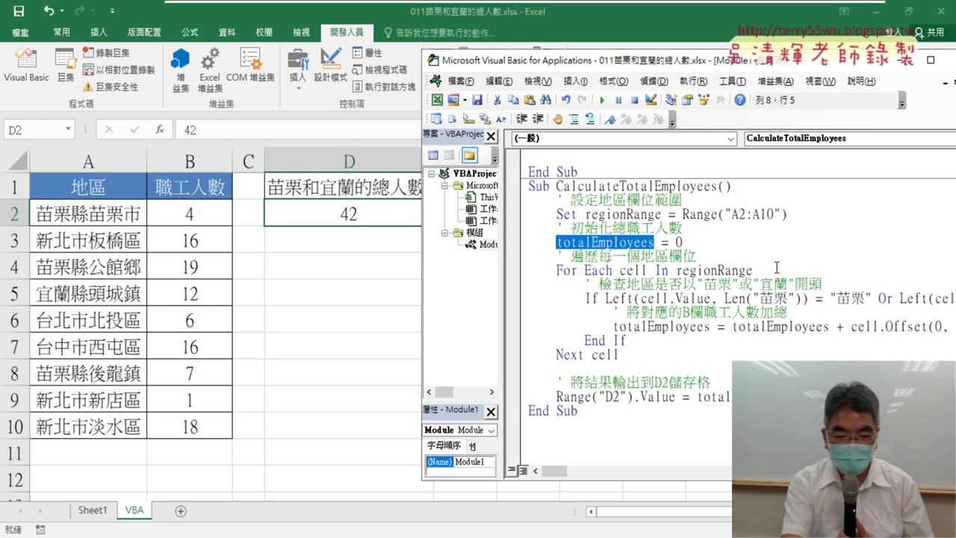
pyautogui.hotkey('ctrl', 'h')
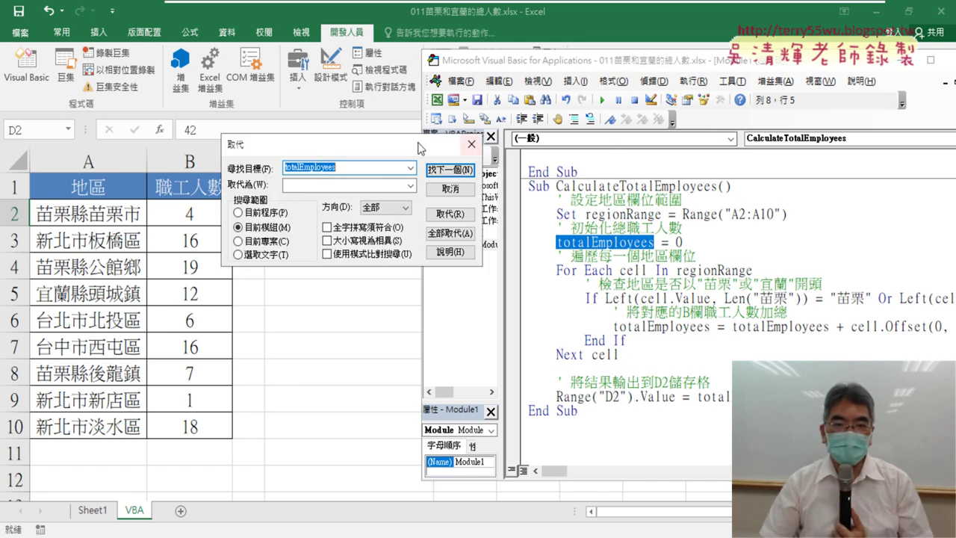
pyautogui.moveTo(407, 146)
pyautogui.mouseDown()
pyautogui.moveTo(669, 272)
pyautogui.moveTo(694, 274)
pyautogui.mouseUp()
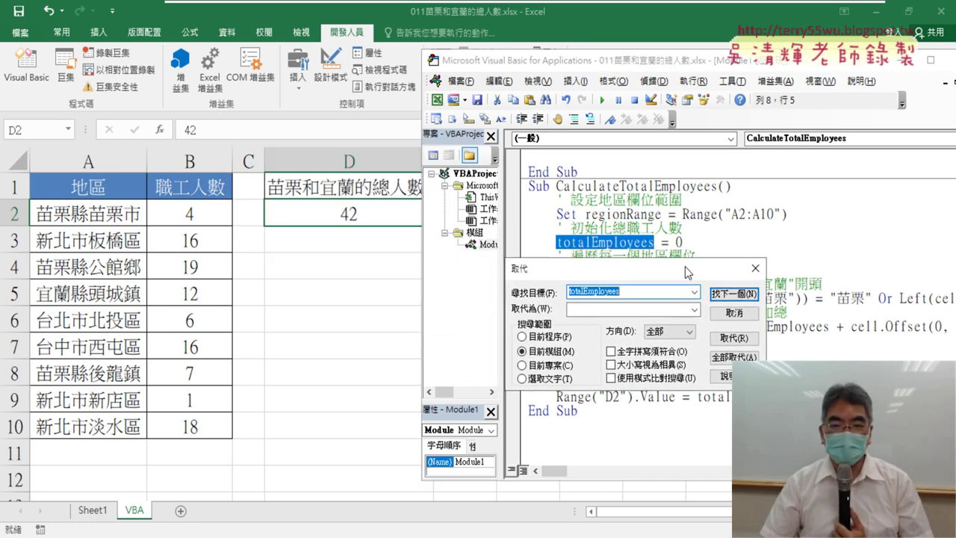
# Replace all five totalEmployees occurrences in the current module with total
pyautogui.click(586, 309)
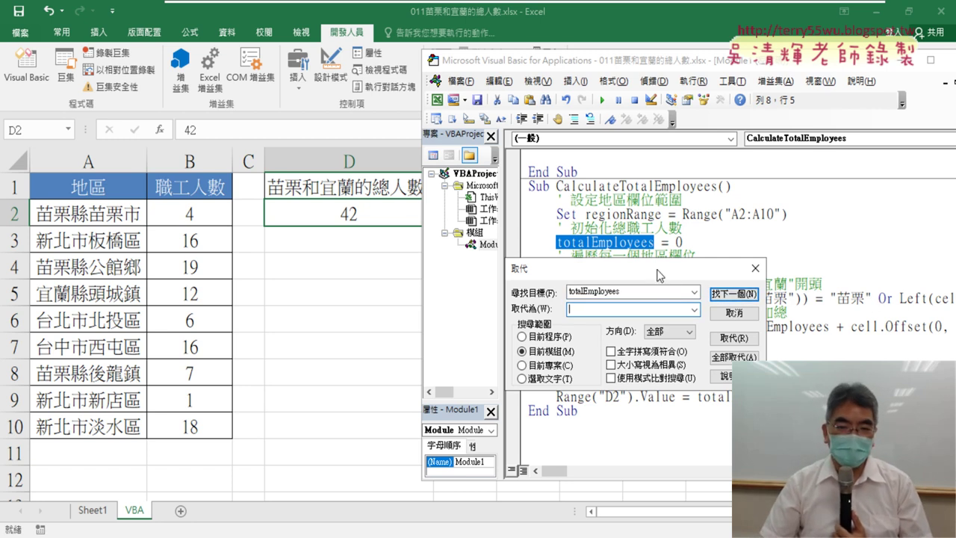
pyautogui.write('to')
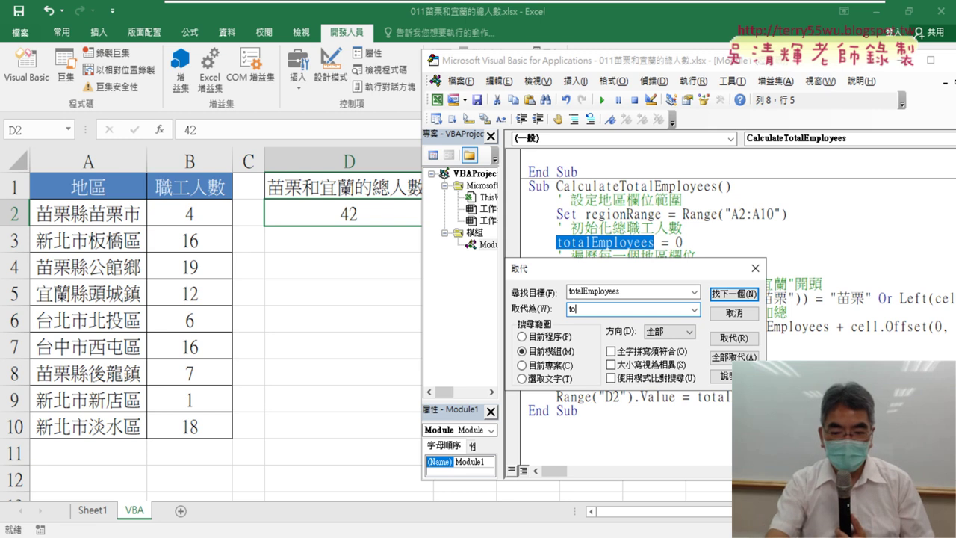
pyautogui.write('t')
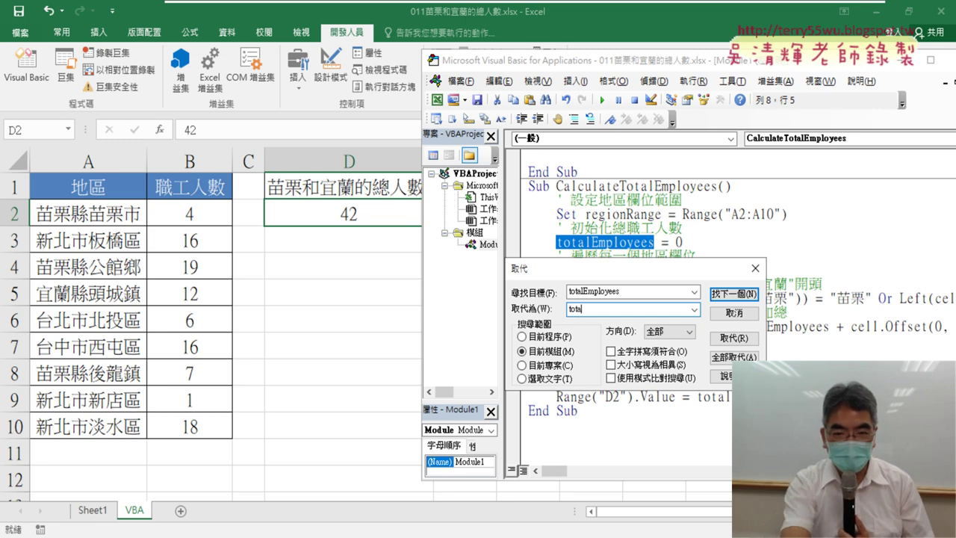
pyautogui.write('al')
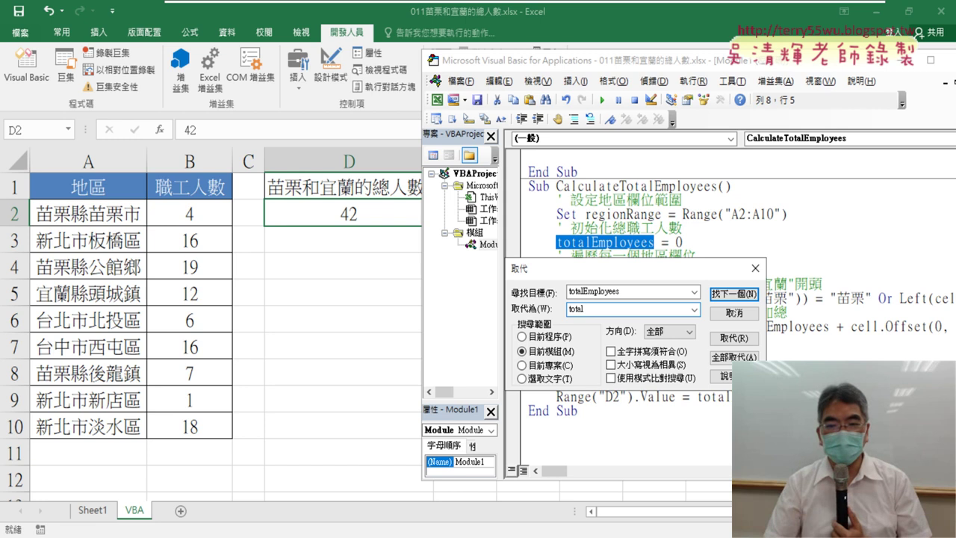
pyautogui.click(740, 357)
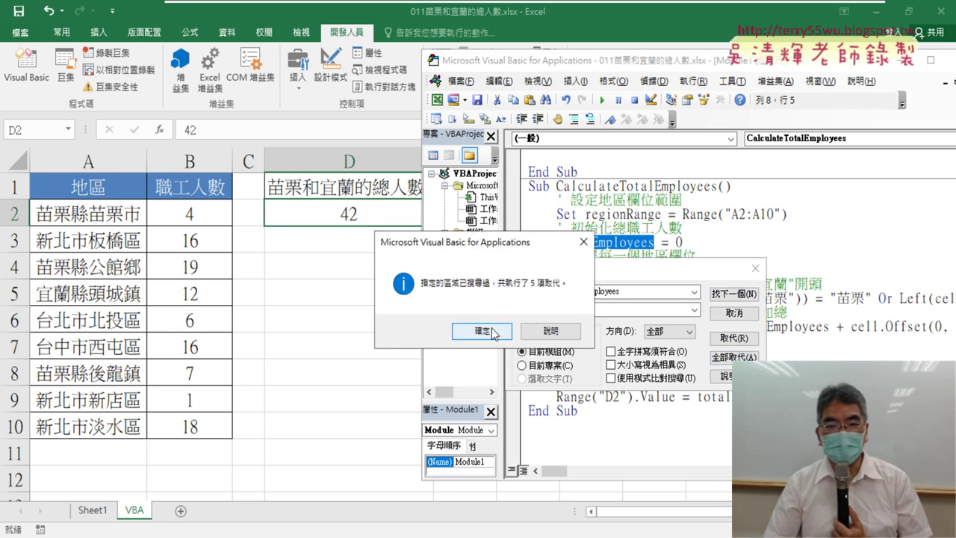
pyautogui.click(485, 329)
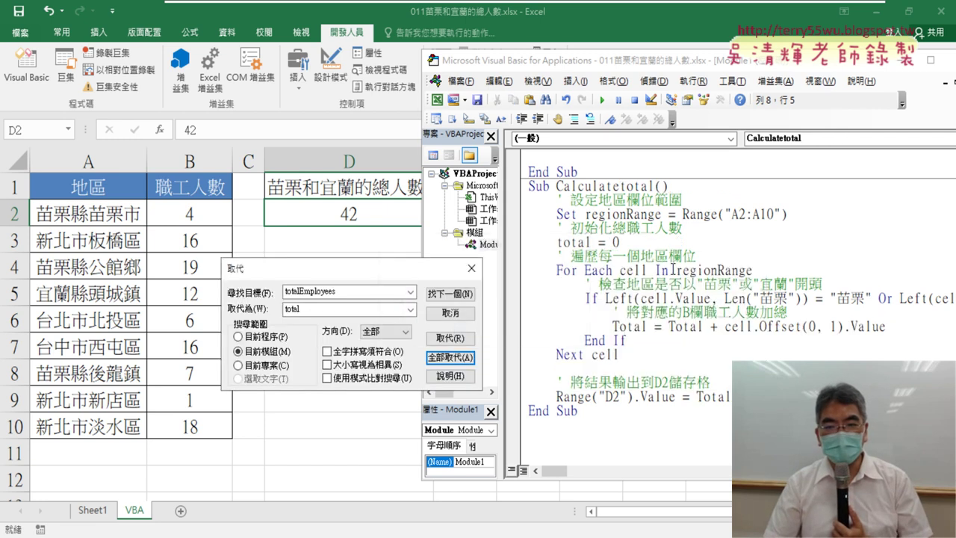
pyautogui.click(471, 267)
pyautogui.moveTo(598, 242); pyautogui.dragTo(557, 242)
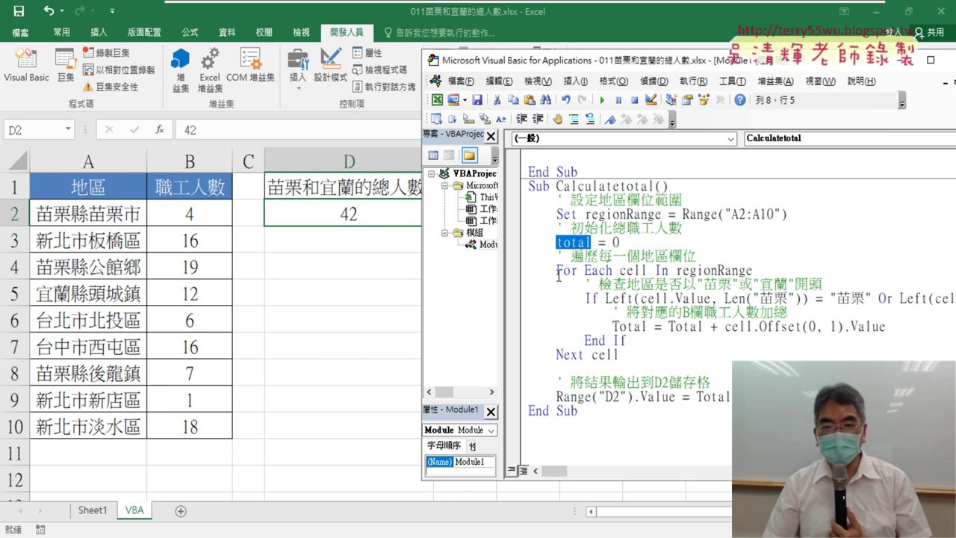
pyautogui.moveTo(557, 270); pyautogui.dragTo(613, 271)
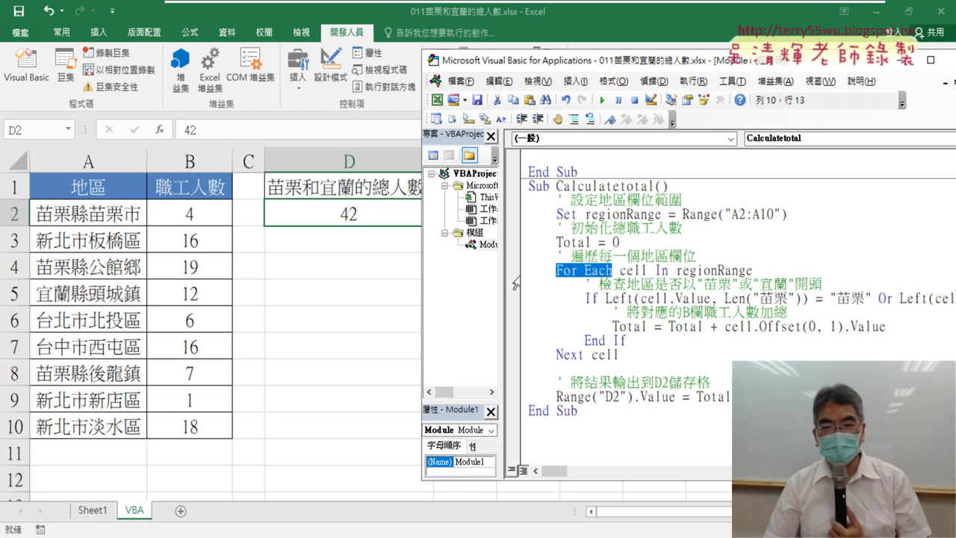
pyautogui.moveTo(677, 271); pyautogui.dragTo(760, 267)
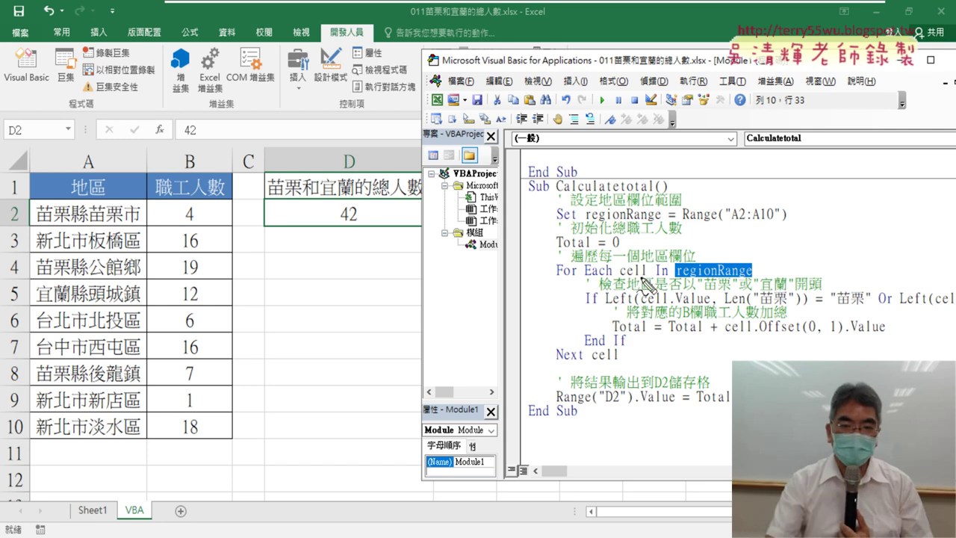
pyautogui.moveTo(646, 279); pyautogui.dragTo(623, 287)
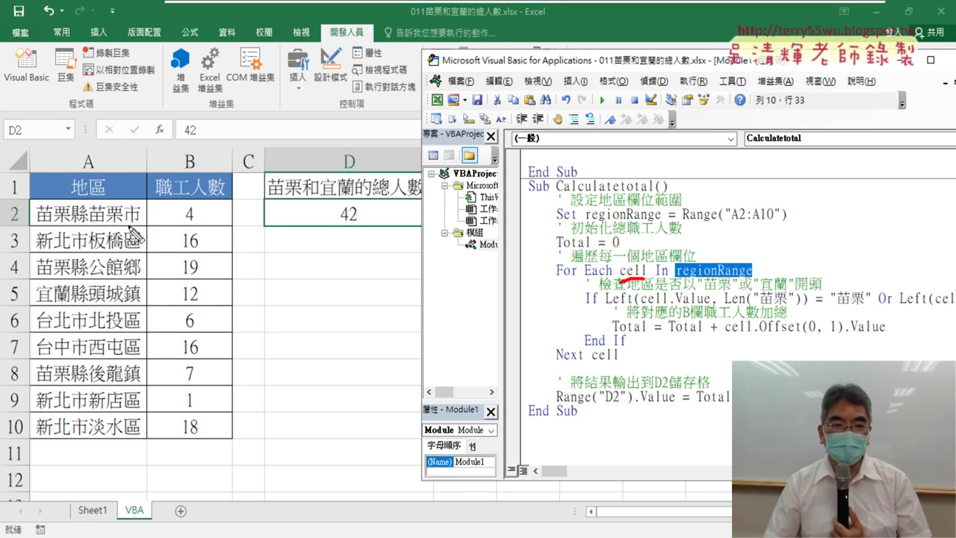
pyautogui.moveTo(133, 223)
pyautogui.mouseDown()
pyautogui.moveTo(37, 216)
pyautogui.moveTo(104, 228)
pyautogui.mouseUp()
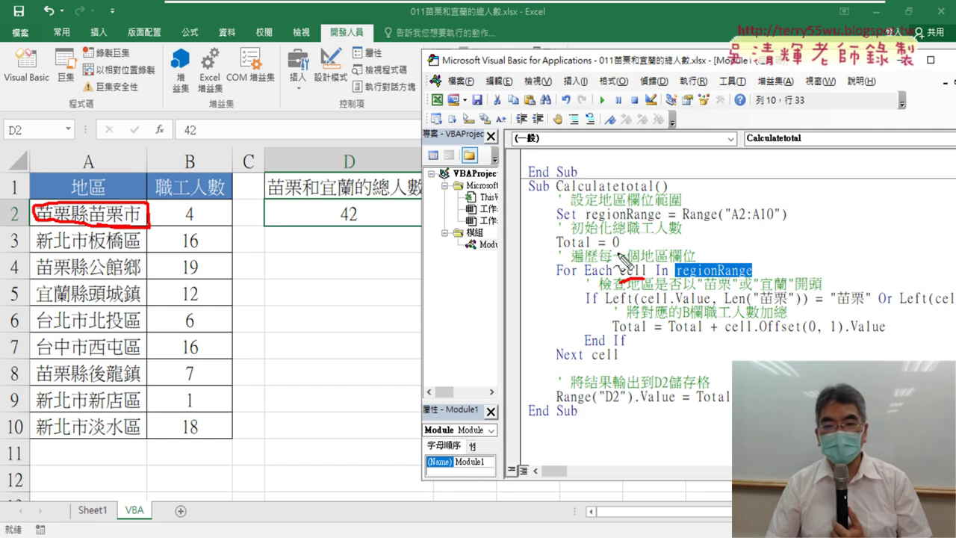
pyautogui.moveTo(120, 187)
pyautogui.mouseDown()
pyautogui.moveTo(224, 155)
pyautogui.moveTo(557, 203)
pyautogui.moveTo(634, 261)
pyautogui.mouseUp()
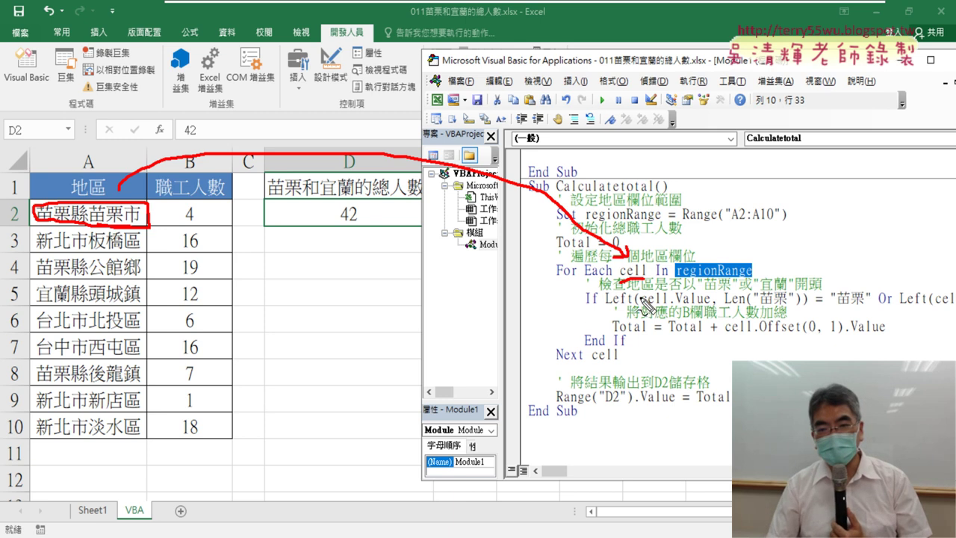
pyautogui.moveTo(627, 280); pyautogui.dragTo(649, 288)
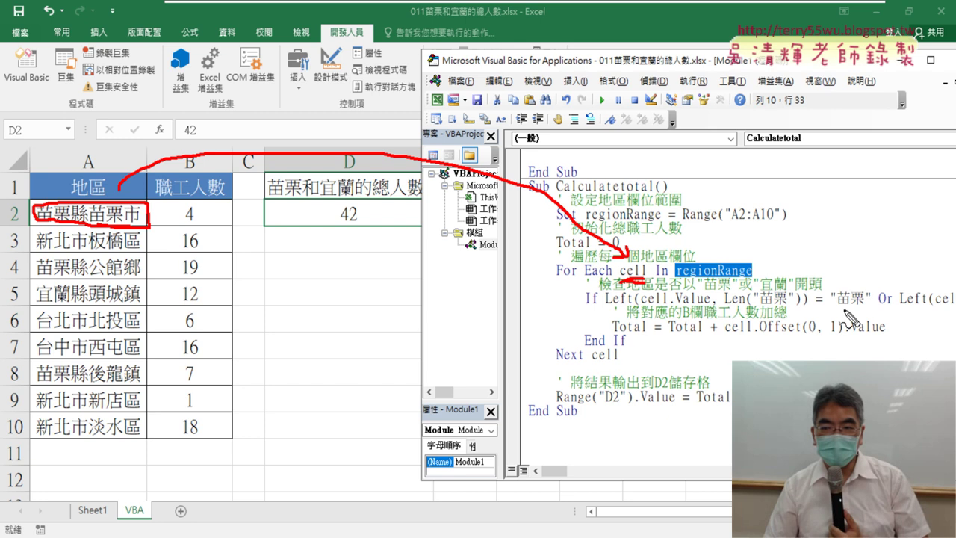
pyautogui.moveTo(605, 307); pyautogui.dragTo(641, 307)
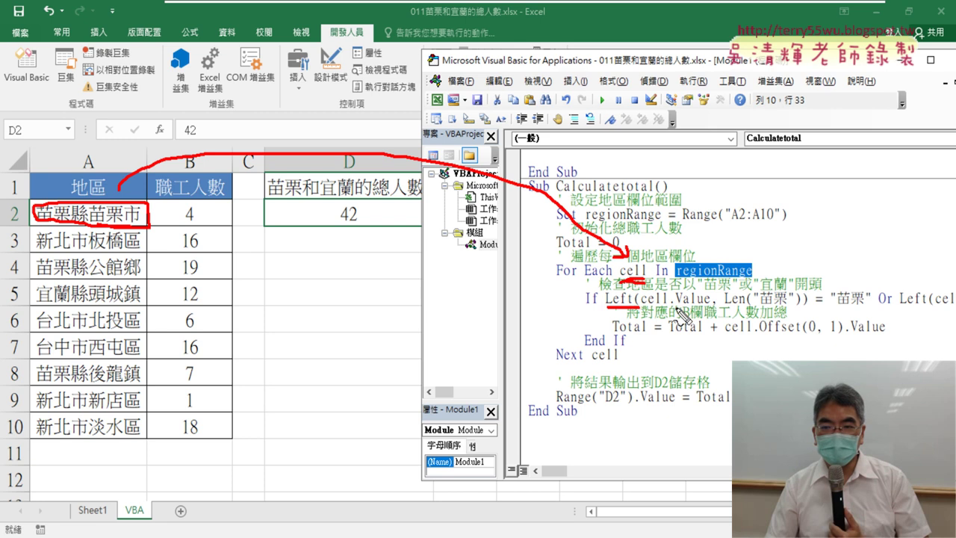
pyautogui.press('Escape')
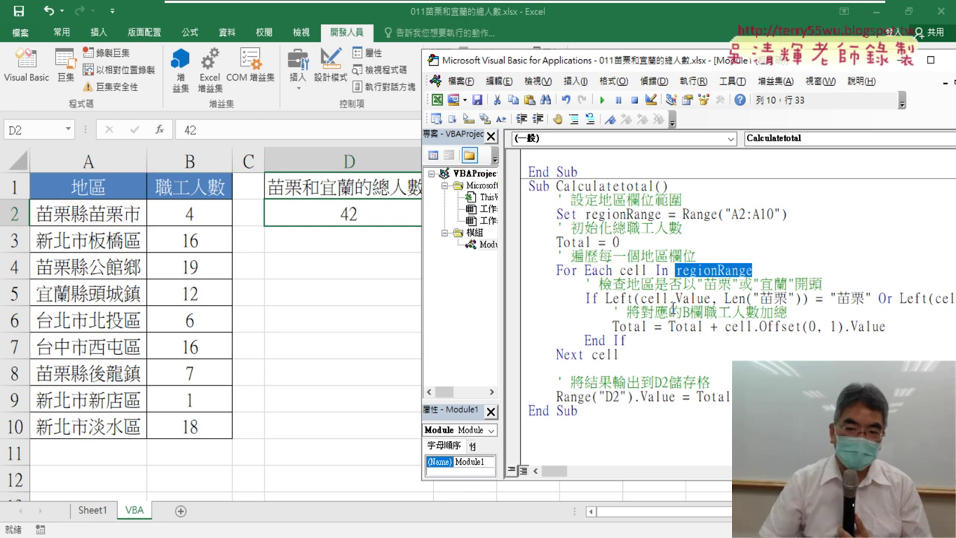
# Make the 苗栗 check read Left(cell, 2), removing .Value and replacing Len("苗栗") with 2
pyautogui.moveTo(668, 299); pyautogui.dragTo(706, 300)
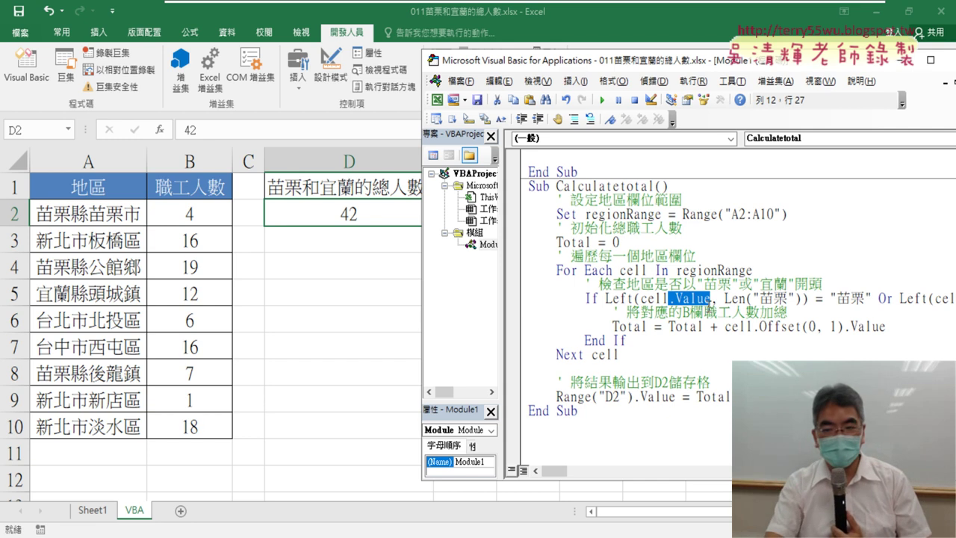
pyautogui.press('Delete')
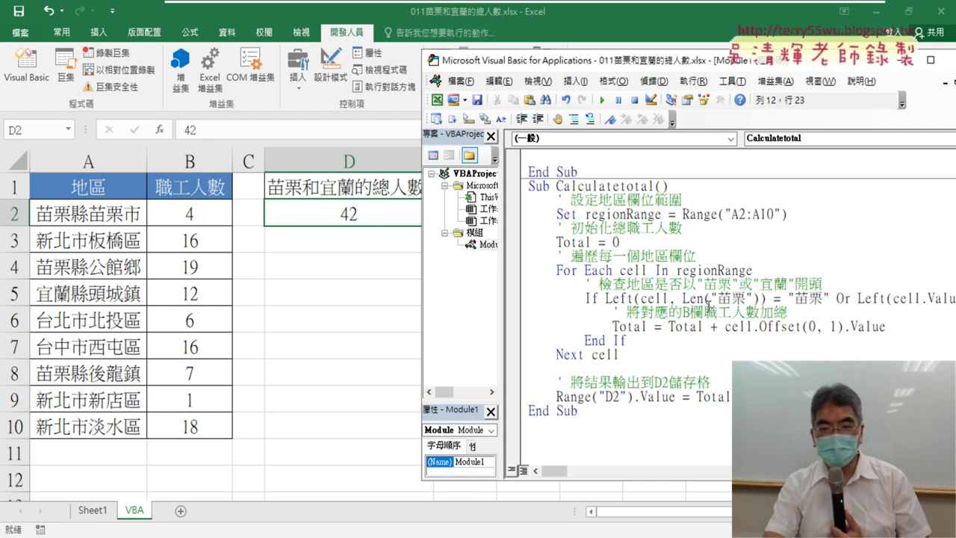
pyautogui.hotkey('shift', 'Right')
pyautogui.hotkey('shift', 'Right')
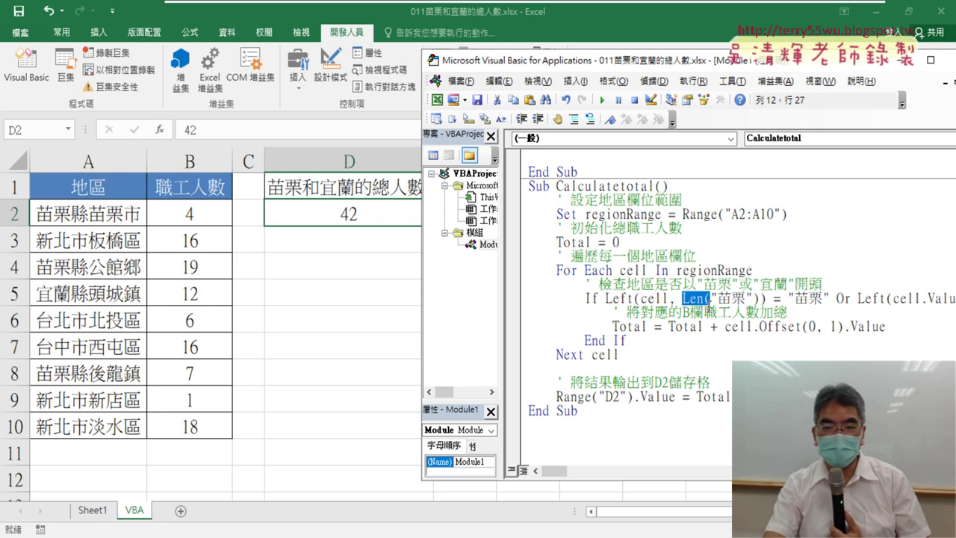
pyautogui.hotkey('shift', 'Right')
pyautogui.hotkey('shift', 'Right')
pyautogui.hotkey('shift', 'Right')
pyautogui.hotkey('shift', 'Right')
pyautogui.hotkey('shift', 'Right')
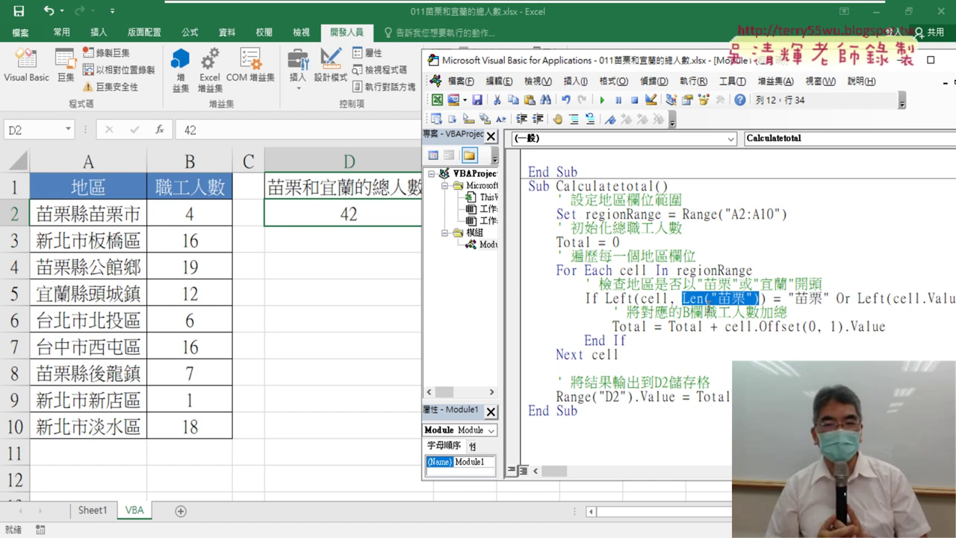
pyautogui.write('2')
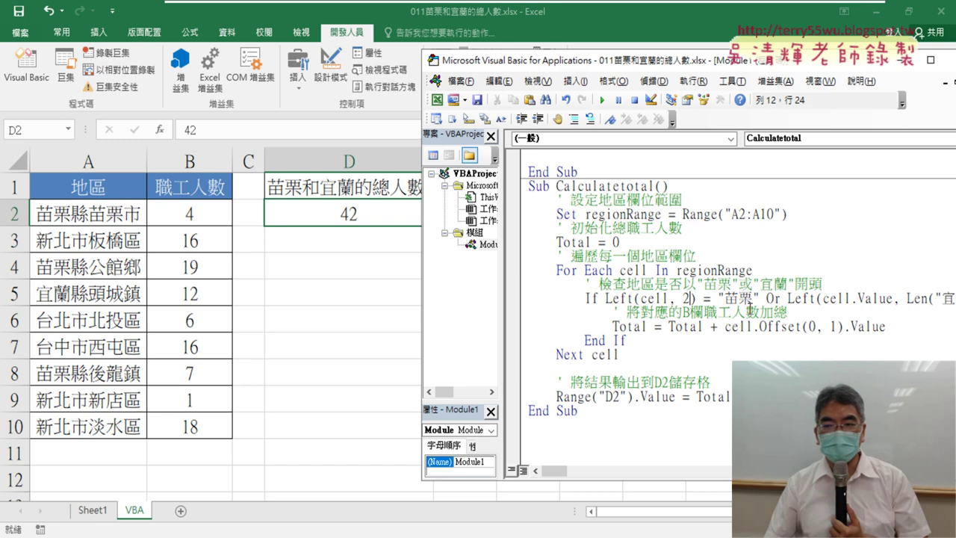
pyautogui.moveTo(554, 471); pyautogui.dragTo(559, 470)
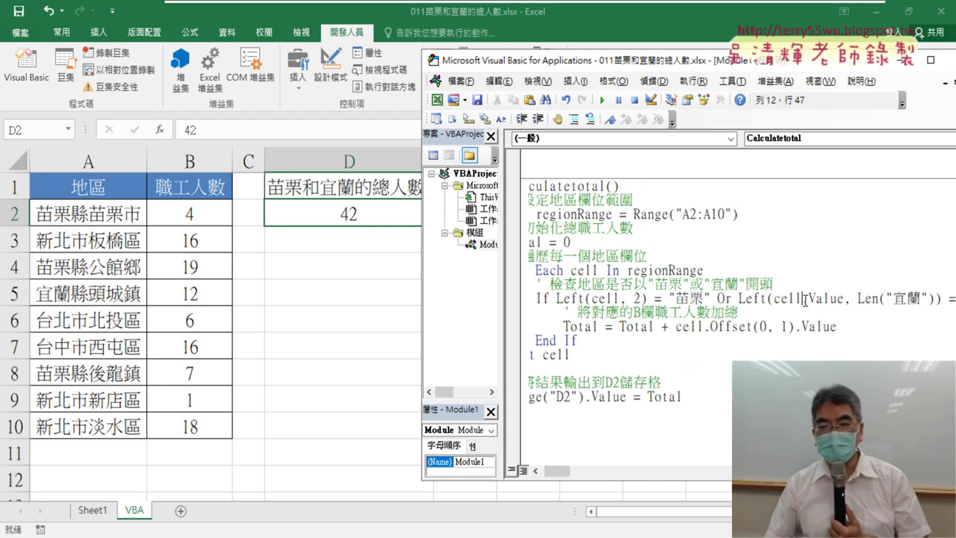
# Make the 宜蘭 check read Left(cell,2), removing .Value and replacing Len("宜蘭") with 2
pyautogui.moveTo(805, 300); pyautogui.dragTo(839, 299)
pyautogui.press('Delete')
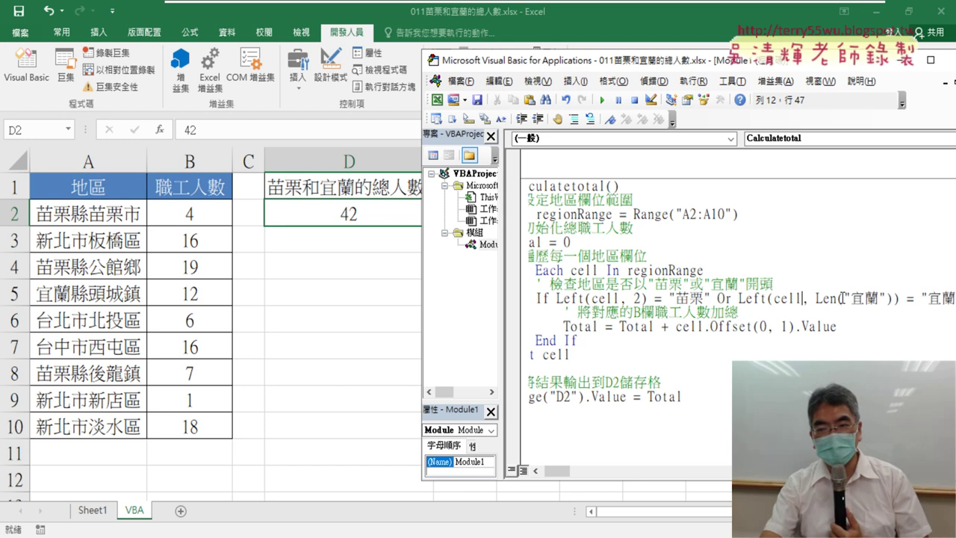
pyautogui.hotkey('shift', 'Right')
pyautogui.hotkey('shift', 'Right')
pyautogui.hotkey('shift', 'Right')
pyautogui.hotkey('shift', 'Right')
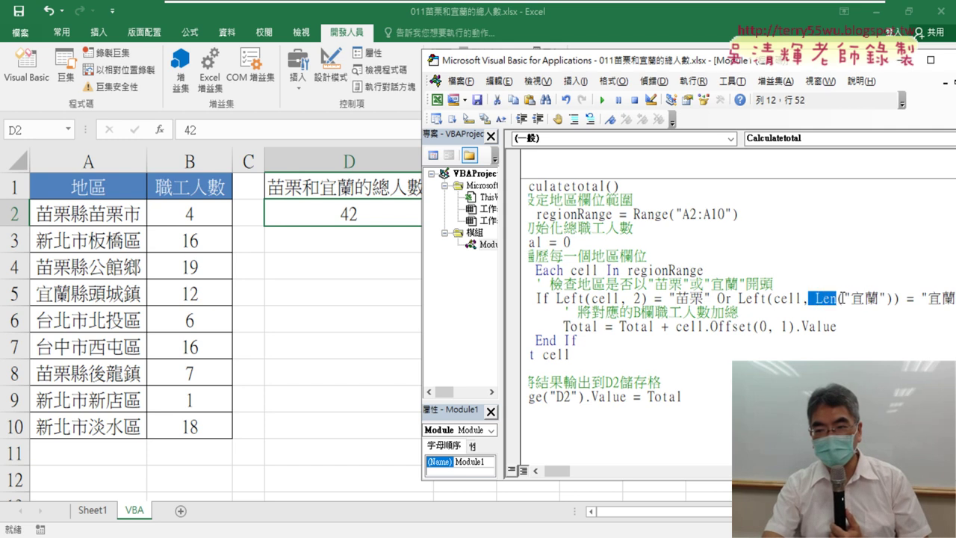
pyautogui.hotkey('shift', 'Right')
pyautogui.hotkey('shift', 'Right')
pyautogui.hotkey('shift', 'Right')
pyautogui.hotkey('shift', 'Right')
pyautogui.hotkey('shift', 'Right')
pyautogui.write('2')
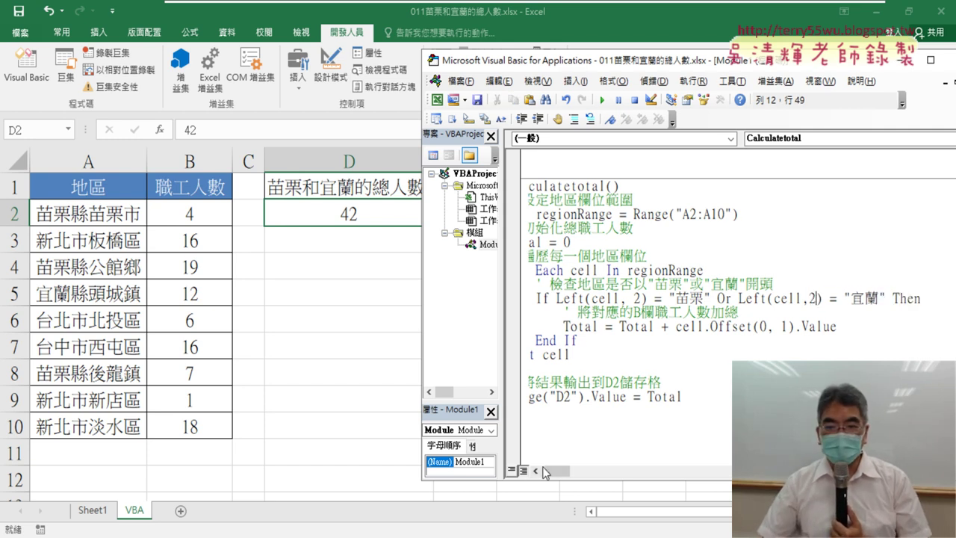
pyautogui.moveTo(556, 471); pyautogui.dragTo(542, 471)
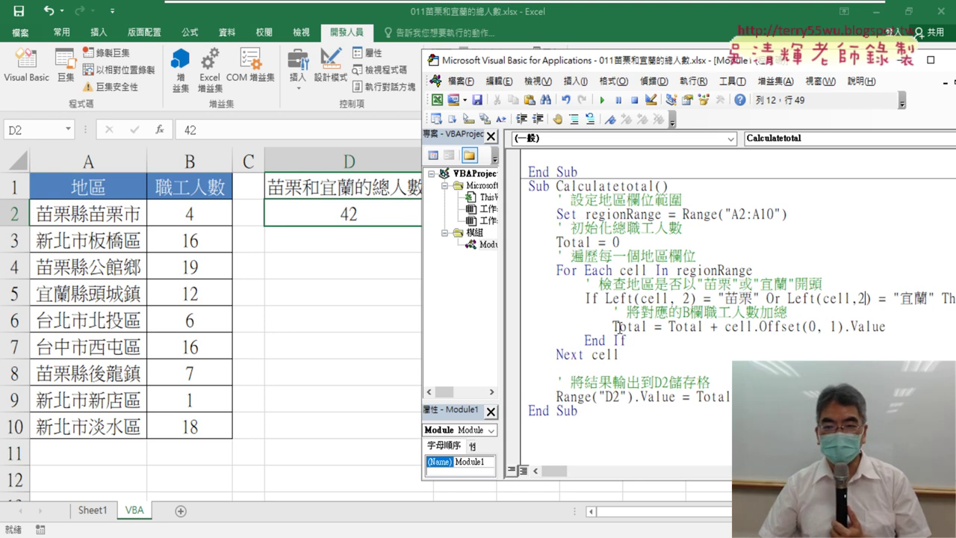
pyautogui.moveTo(668, 327); pyautogui.dragTo(735, 333)
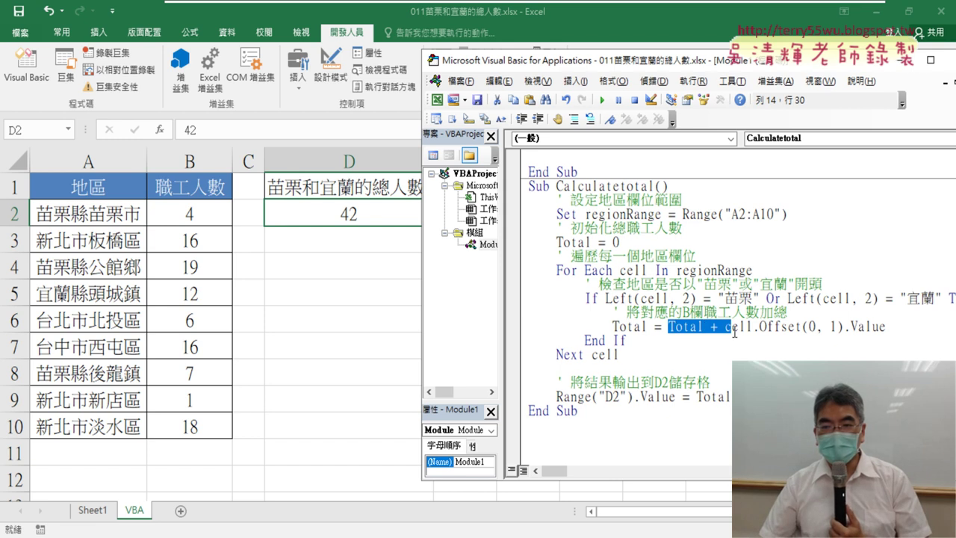
pyautogui.moveTo(735, 334); pyautogui.dragTo(697, 341)
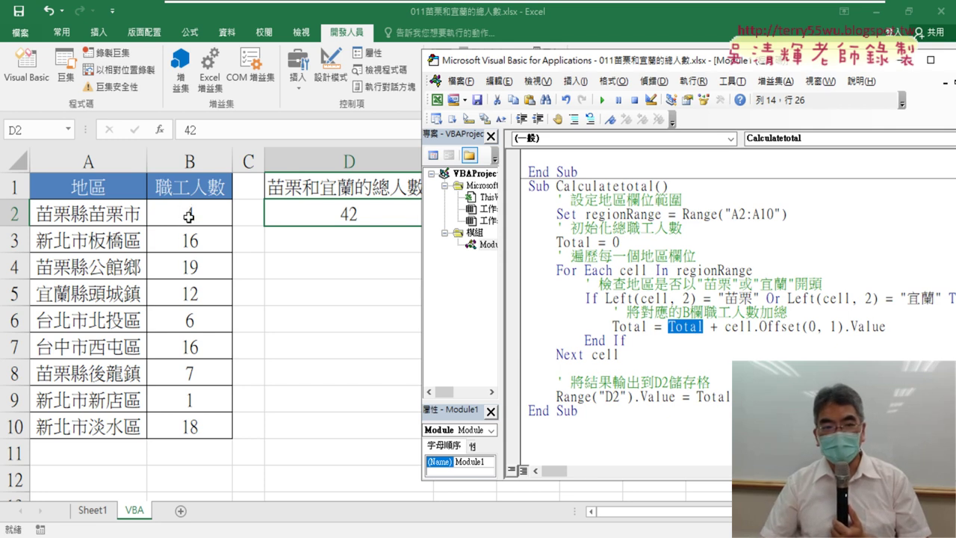
pyautogui.doubleClick(738, 326)
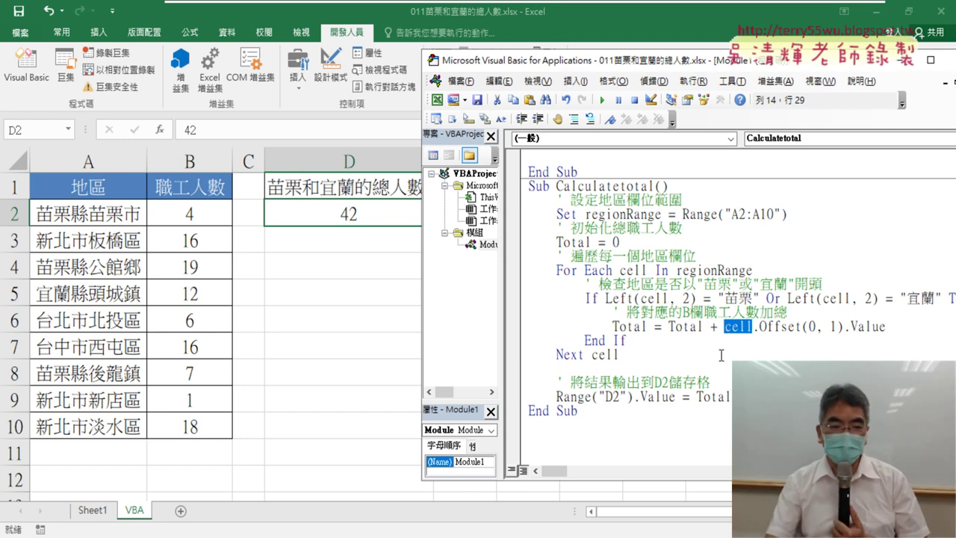
pyautogui.hotkey('ctrl', '2')
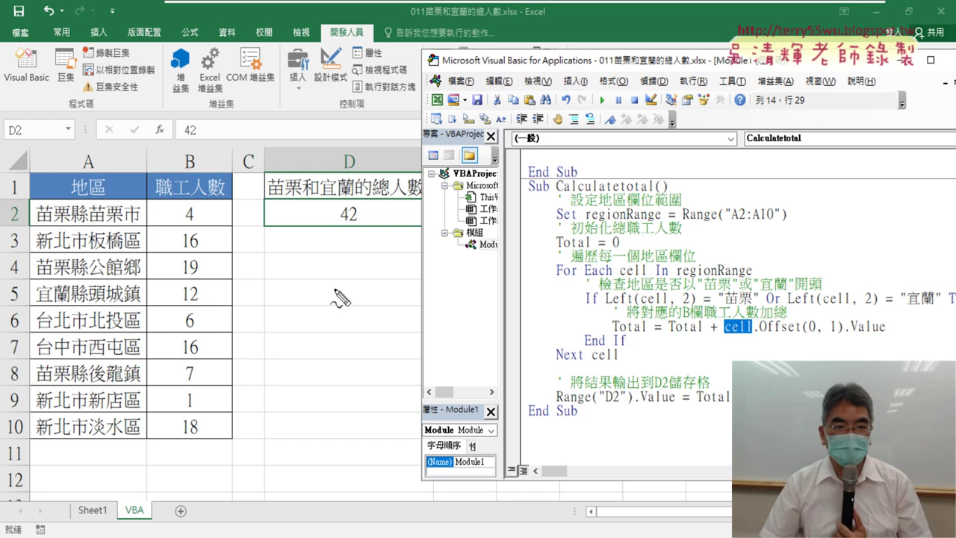
pyautogui.moveTo(27, 200)
pyautogui.mouseDown()
pyautogui.moveTo(23, 219)
pyautogui.moveTo(33, 224)
pyautogui.mouseUp()
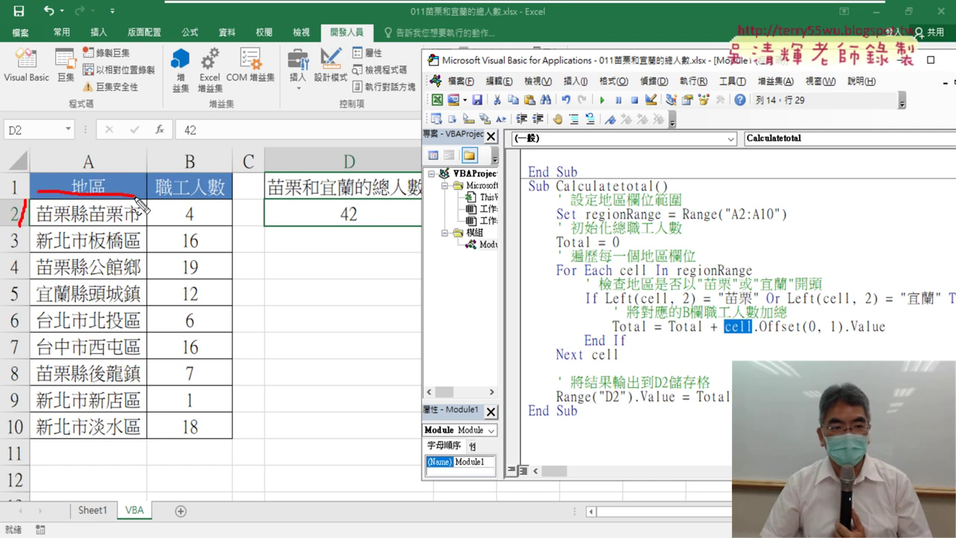
pyautogui.moveTo(137, 212)
pyautogui.mouseDown()
pyautogui.moveTo(167, 223)
pyautogui.moveTo(154, 227)
pyautogui.mouseUp()
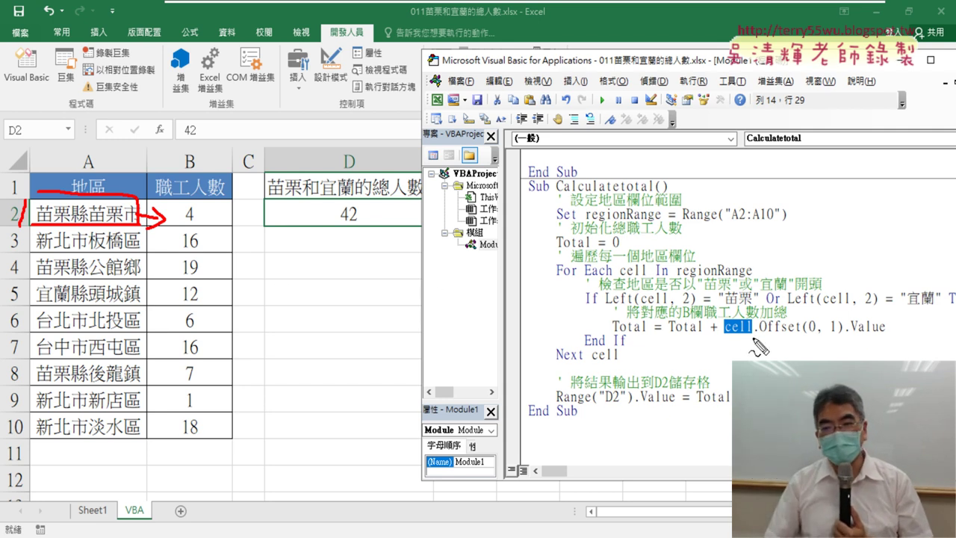
pyautogui.moveTo(753, 337); pyautogui.dragTo(798, 337)
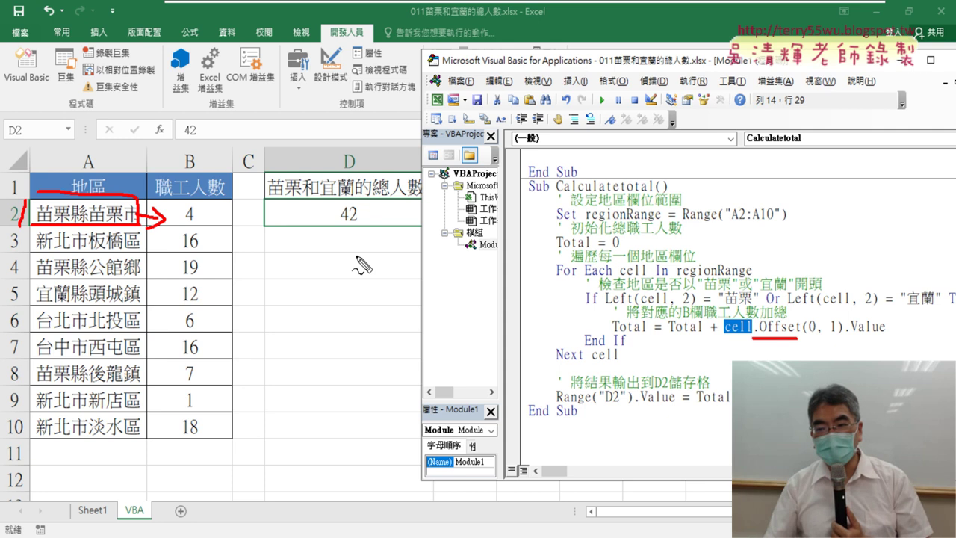
pyautogui.moveTo(810, 313); pyautogui.dragTo(807, 340)
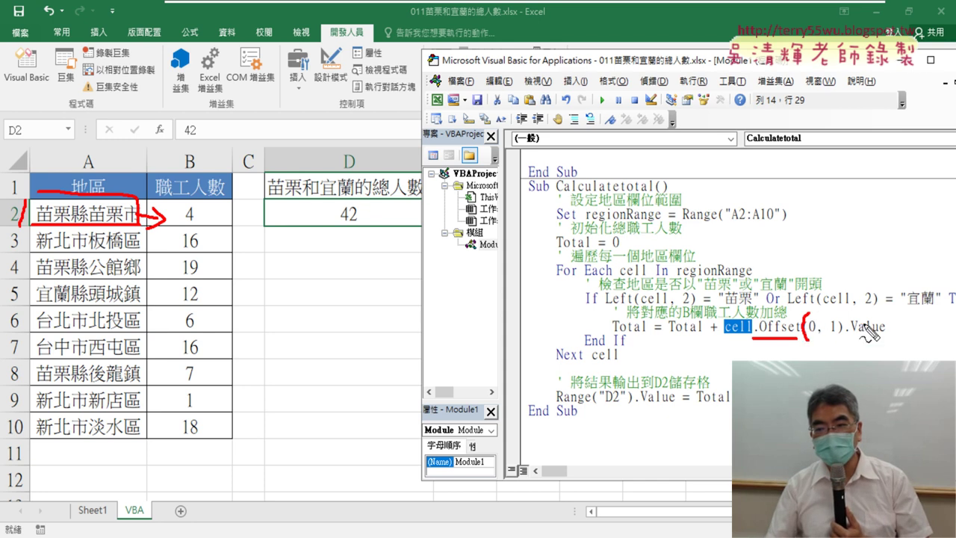
pyautogui.moveTo(838, 313); pyautogui.dragTo(831, 338)
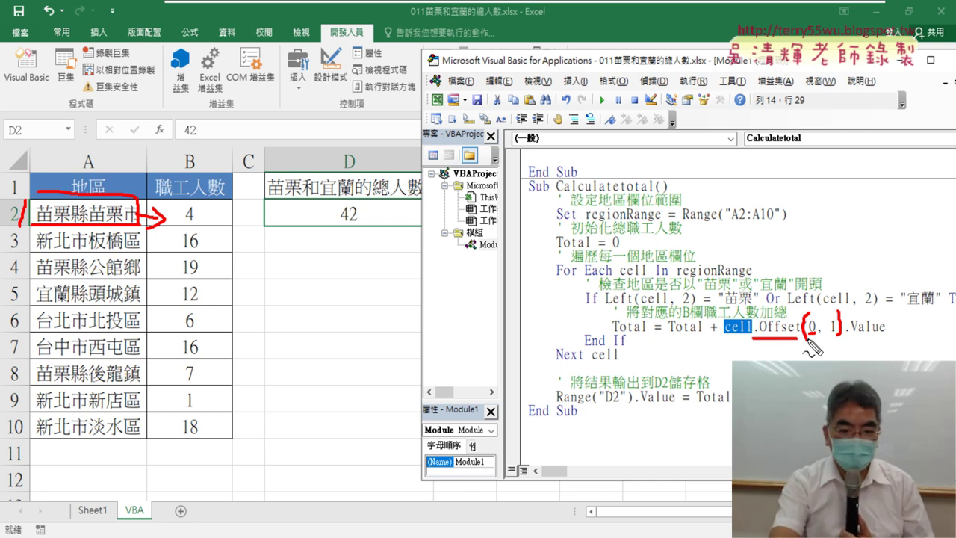
# Clear the annotations and delete the word cell after Next
pyautogui.press('Escape')
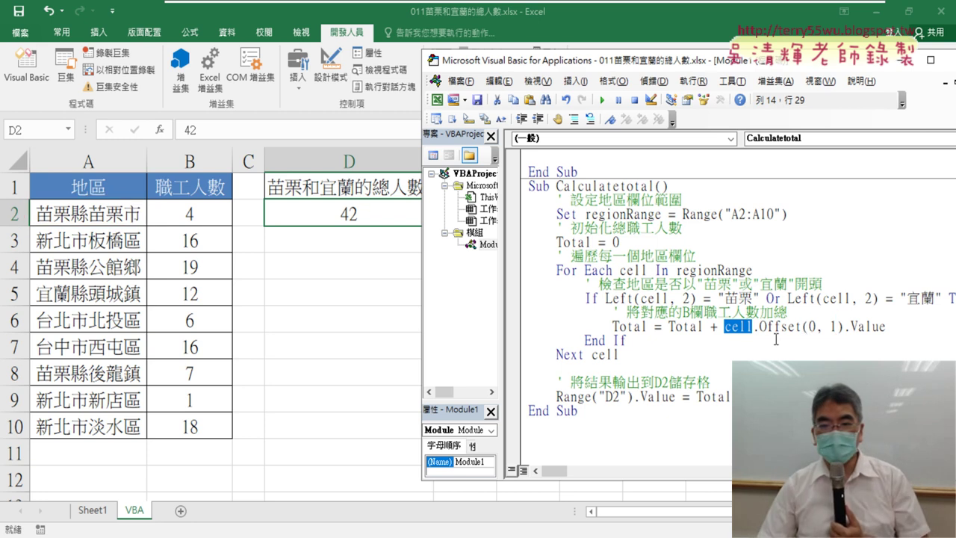
pyautogui.click(587, 340)
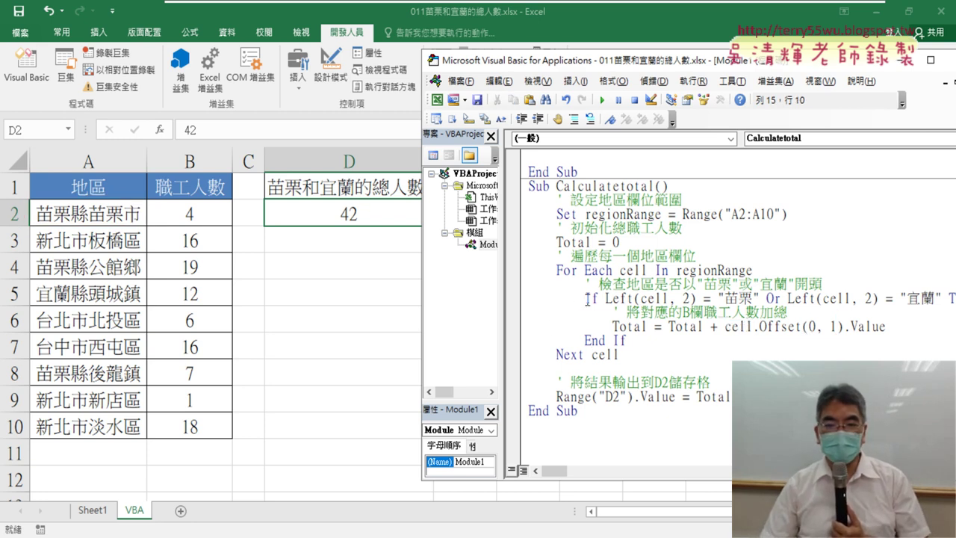
pyautogui.moveTo(586, 298); pyautogui.dragTo(801, 327)
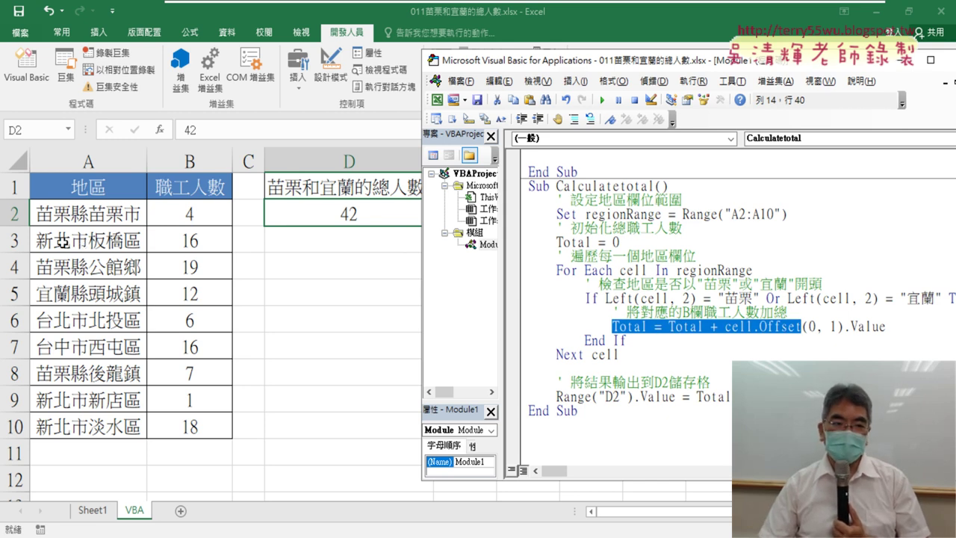
pyautogui.click(587, 303)
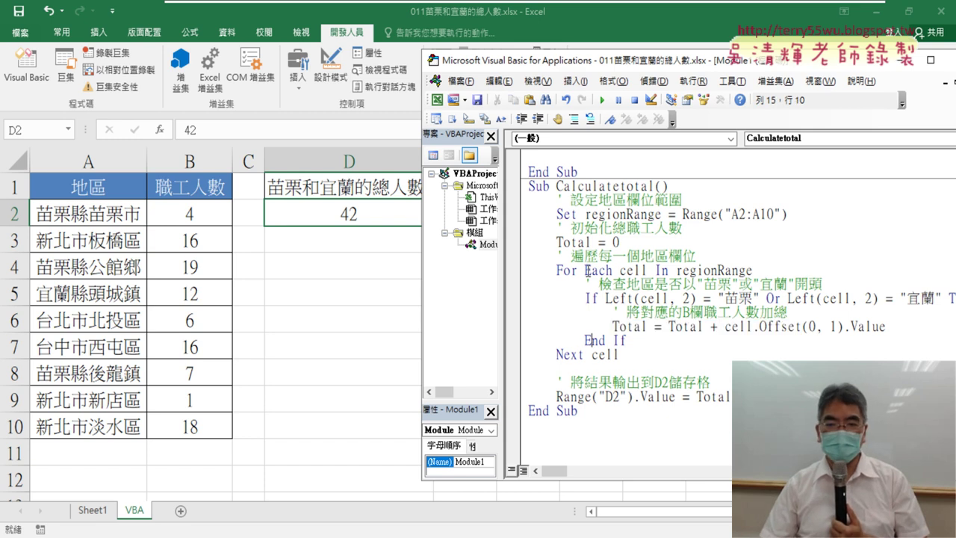
pyautogui.moveTo(587, 354); pyautogui.dragTo(624, 360)
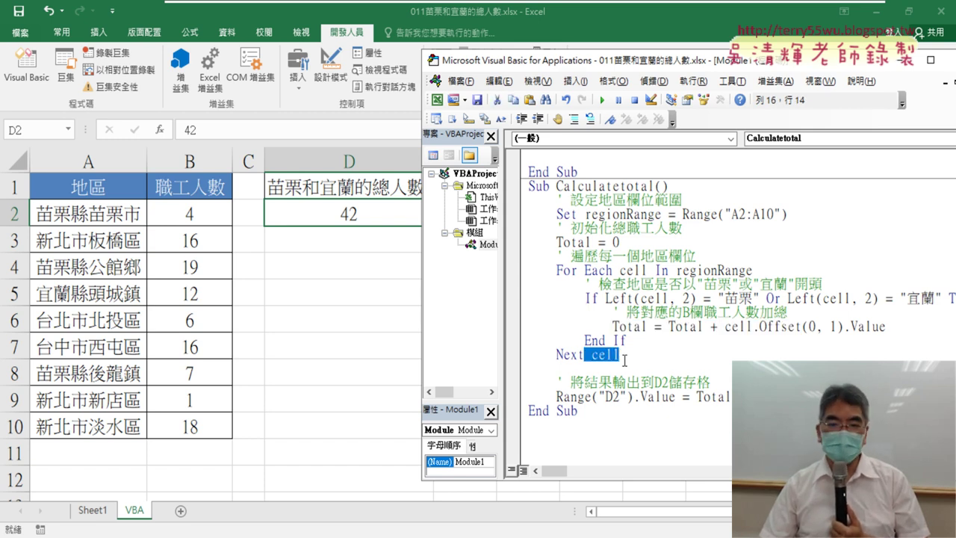
pyautogui.press('Delete')
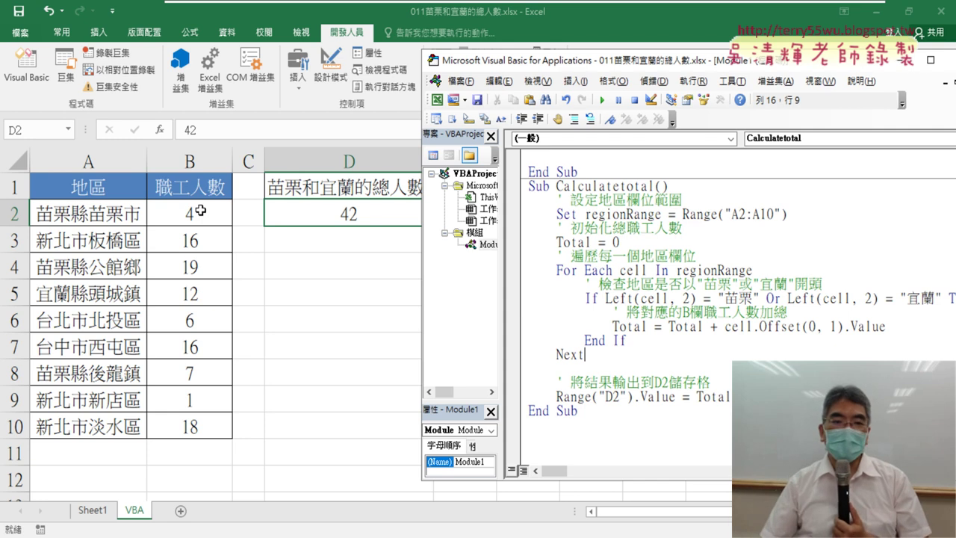
# Change the output line to Range("D2") = Total and remove the blank line after Next
pyautogui.moveTo(611, 324); pyautogui.dragTo(647, 327)
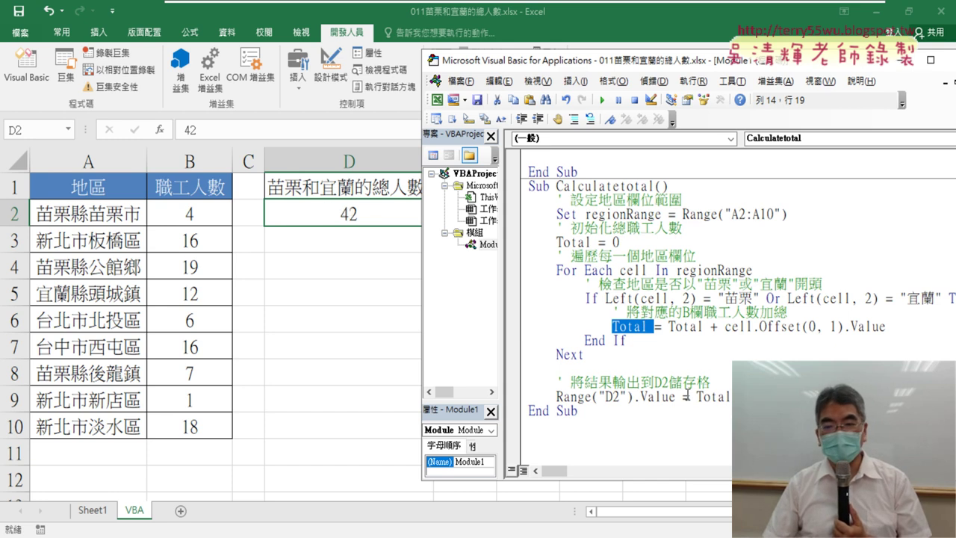
pyautogui.moveTo(696, 396); pyautogui.dragTo(731, 396)
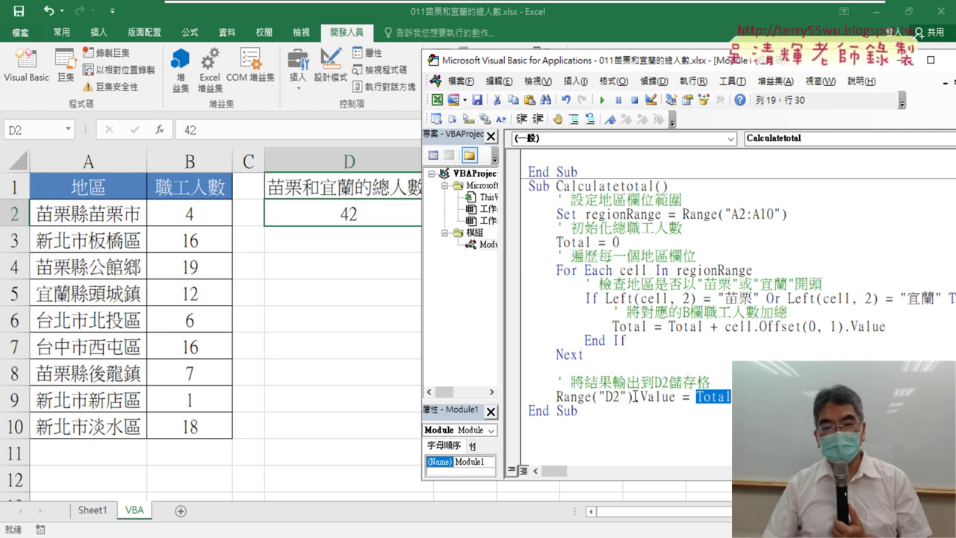
pyautogui.moveTo(633, 397); pyautogui.dragTo(662, 397)
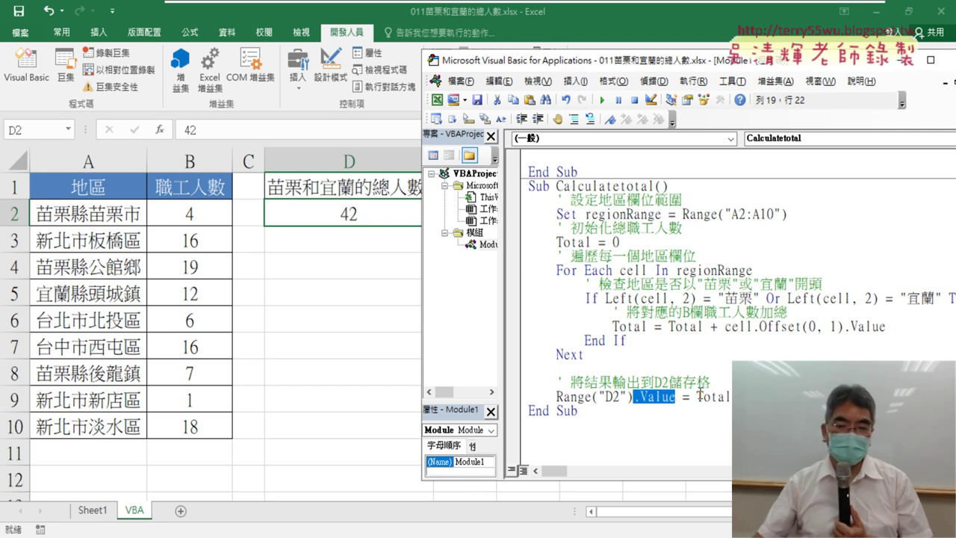
pyautogui.press('Delete')
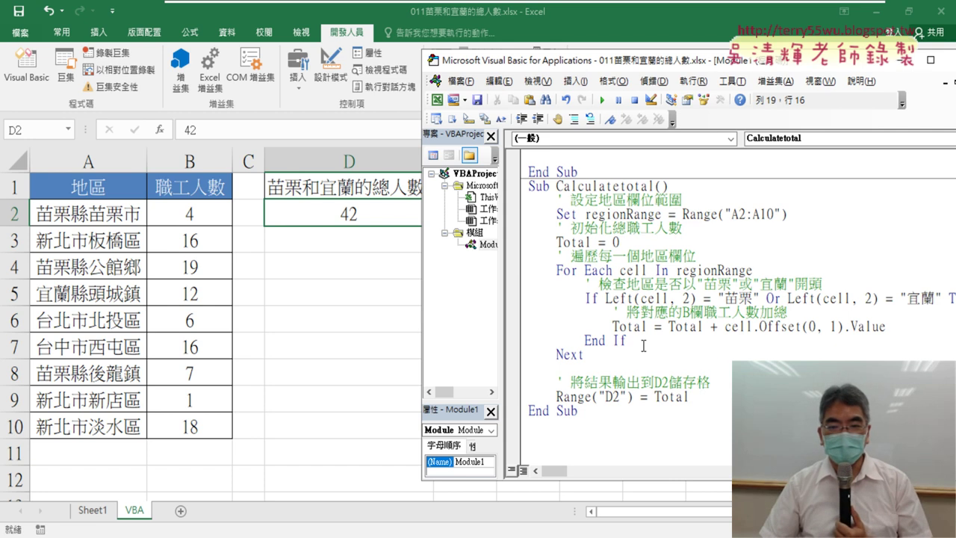
pyautogui.press('Delete')
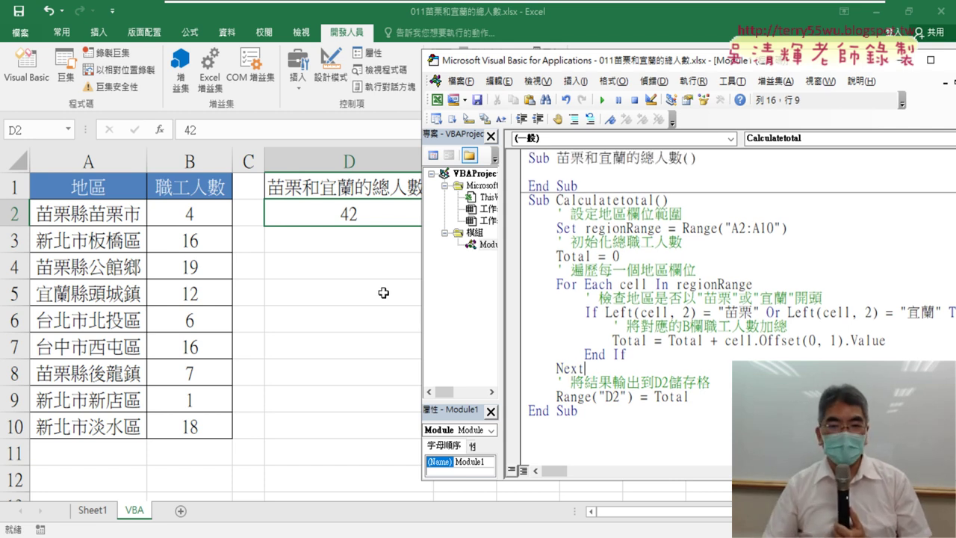
pyautogui.click(361, 211)
# Clear D2 and run Calculatetotal twice from the VBA editor, confirming it writes 42 each time
pyautogui.press('Delete')
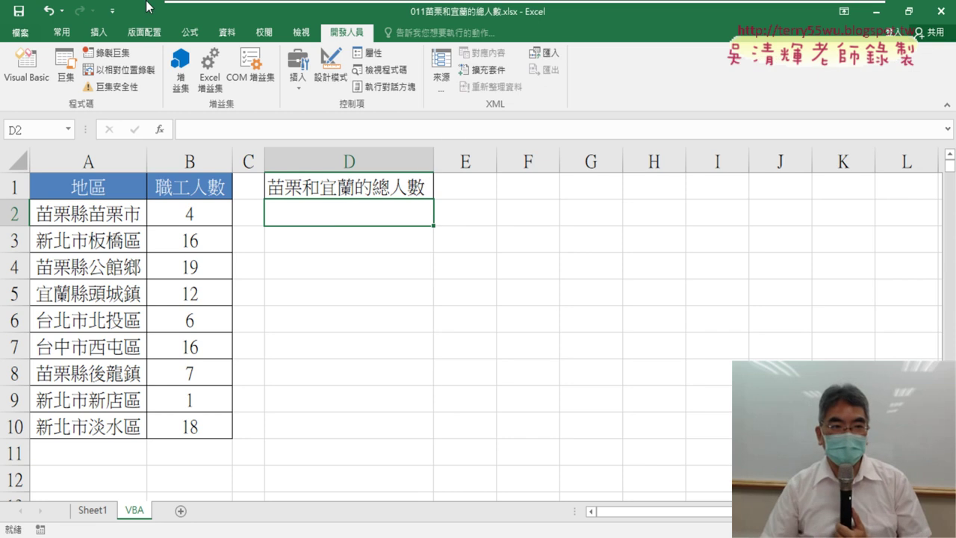
pyautogui.click(4, 74)
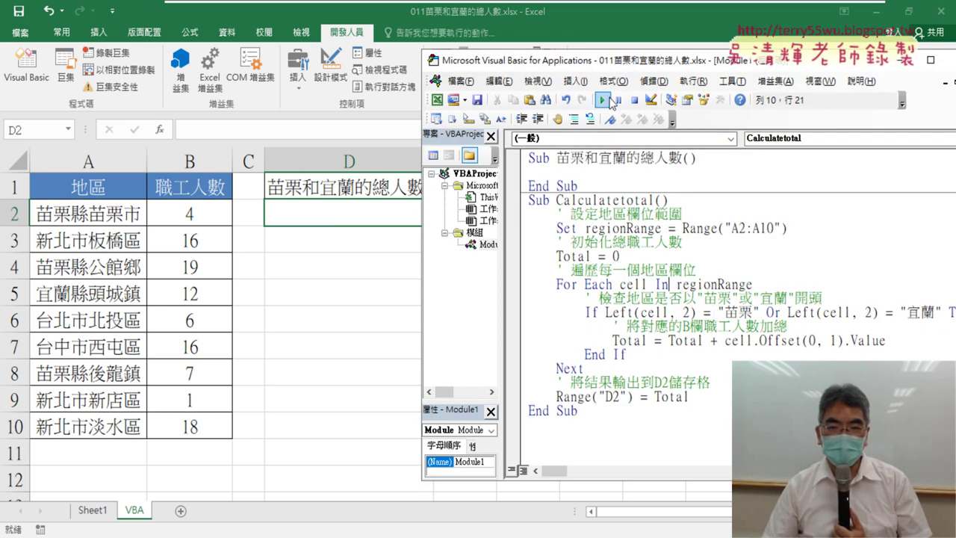
pyautogui.click(602, 99)
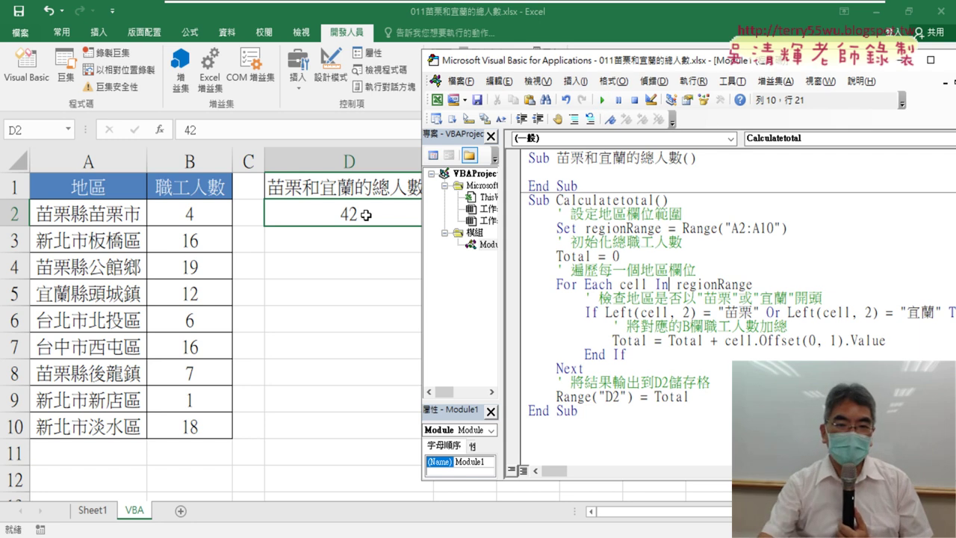
pyautogui.click(366, 215)
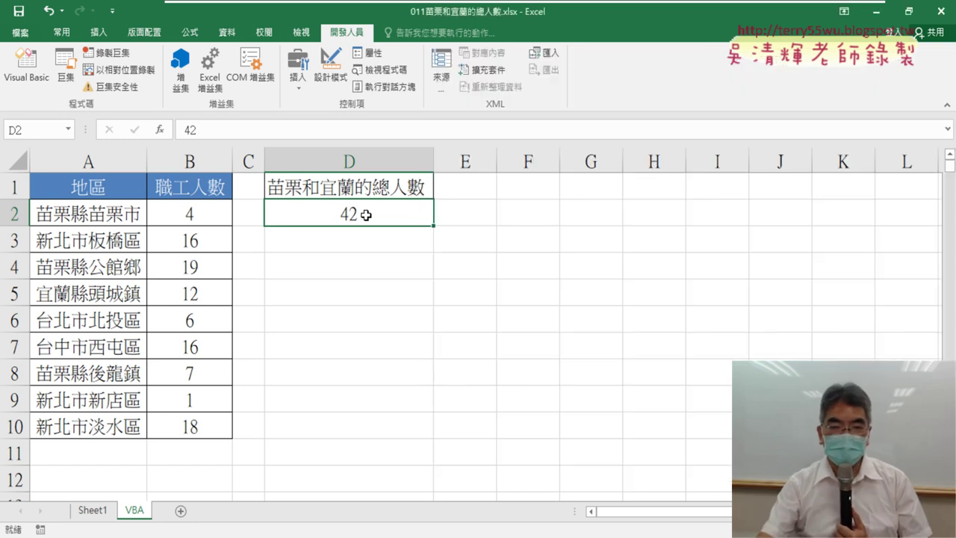
pyautogui.press('Delete')
pyautogui.click(27, 66)
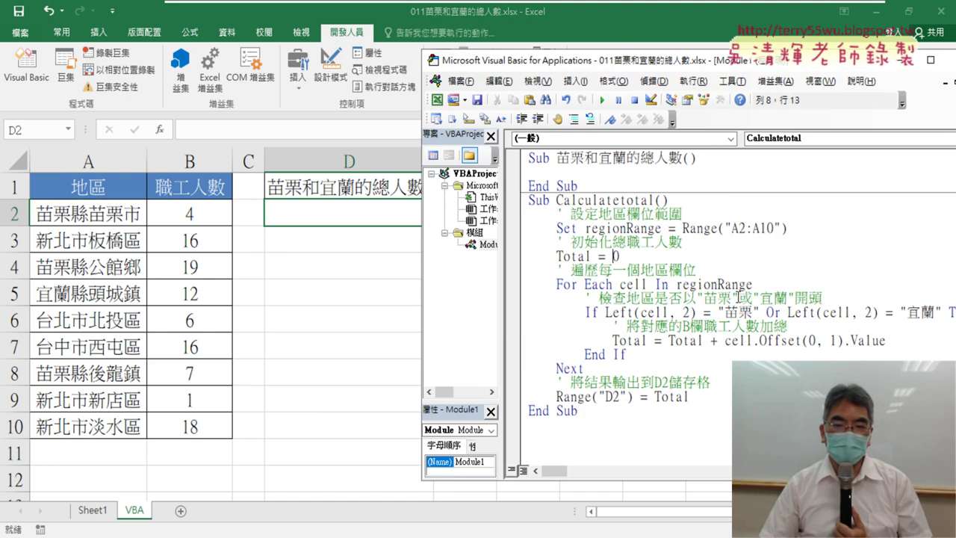
pyautogui.click(602, 99)
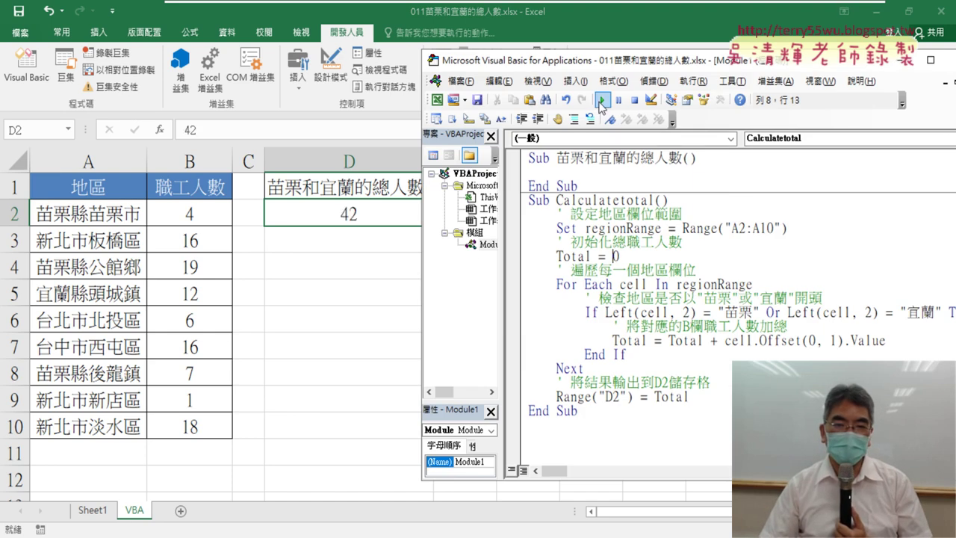
pyautogui.click(382, 203)
# Empty D2 once more and open the Debug (偵錯) menu in the VBA editor
pyautogui.press('Delete')
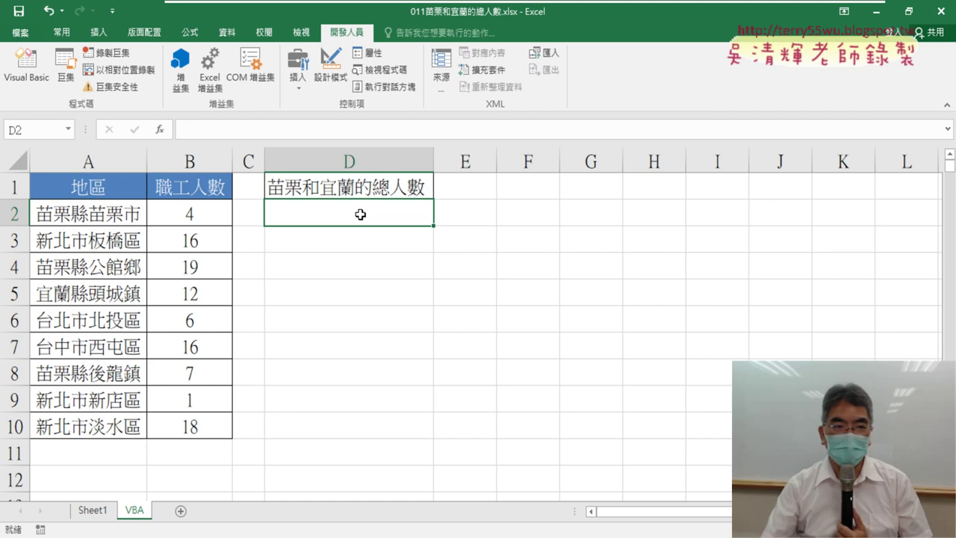
pyautogui.click(26, 65)
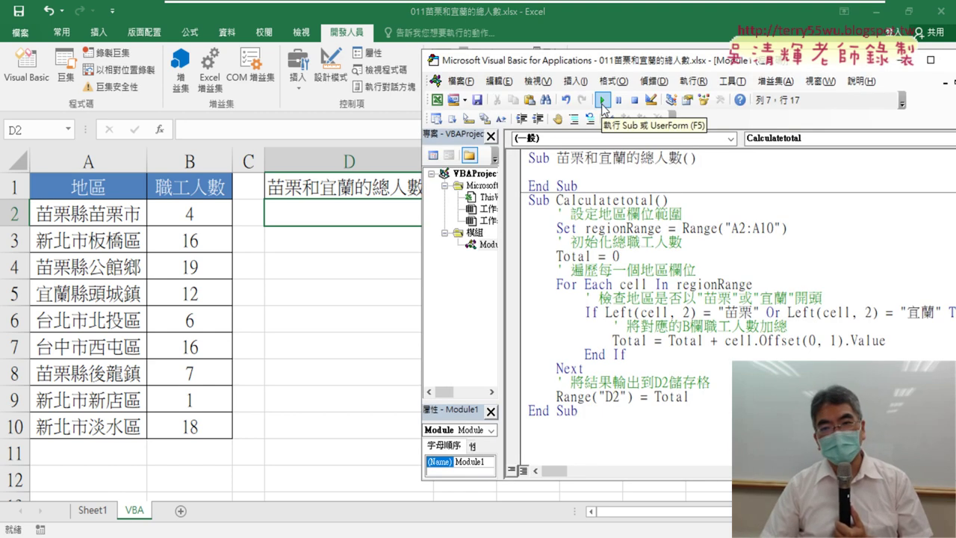
pyautogui.click(654, 81)
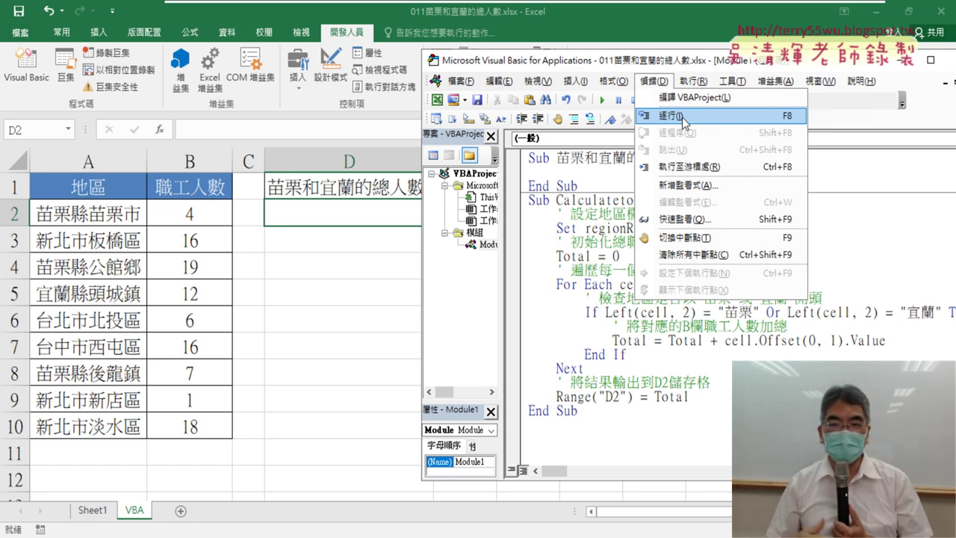
# Start Step Into and advance with F8 past Total = 0 to the line adding to Total
pyautogui.click(537, 254)
pyautogui.press('F8')
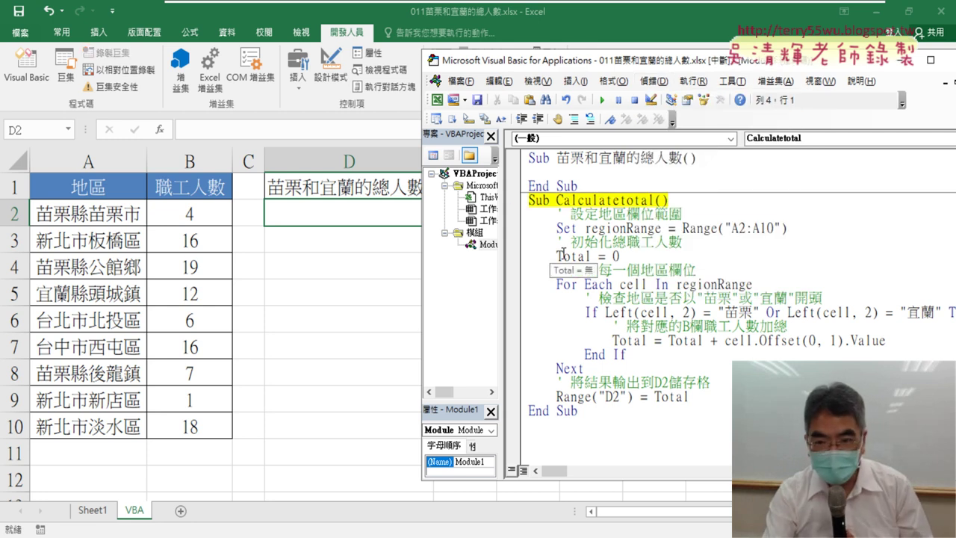
pyautogui.press('F8')
pyautogui.press('F8')
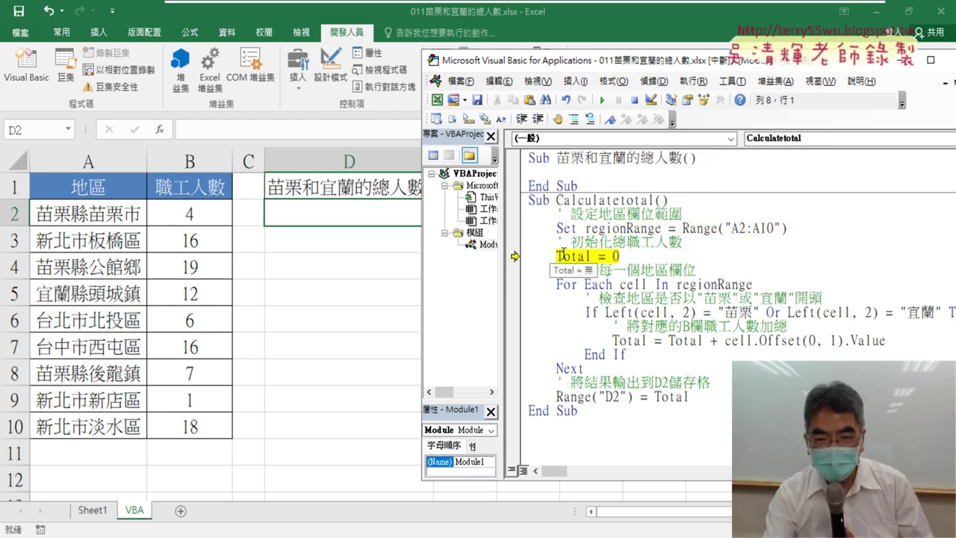
pyautogui.press('F8')
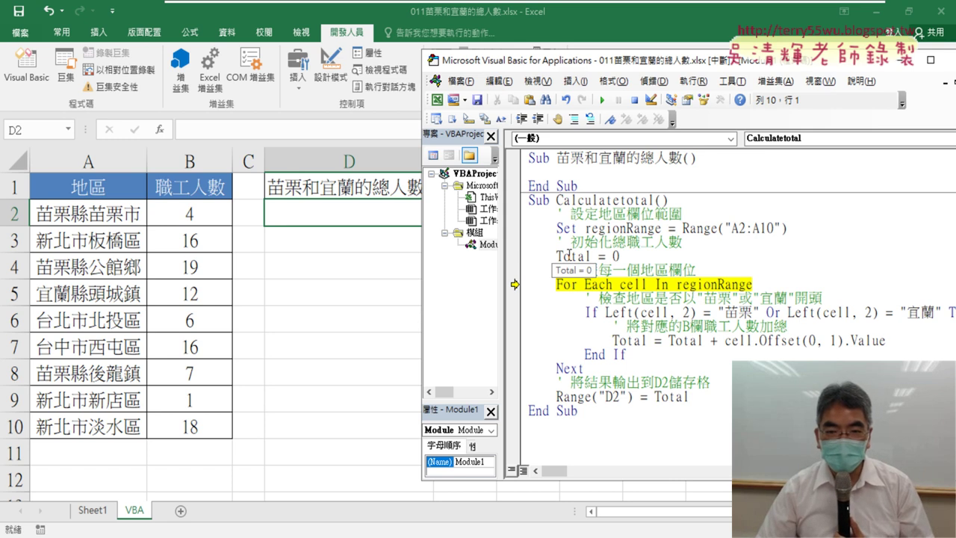
pyautogui.press('F8')
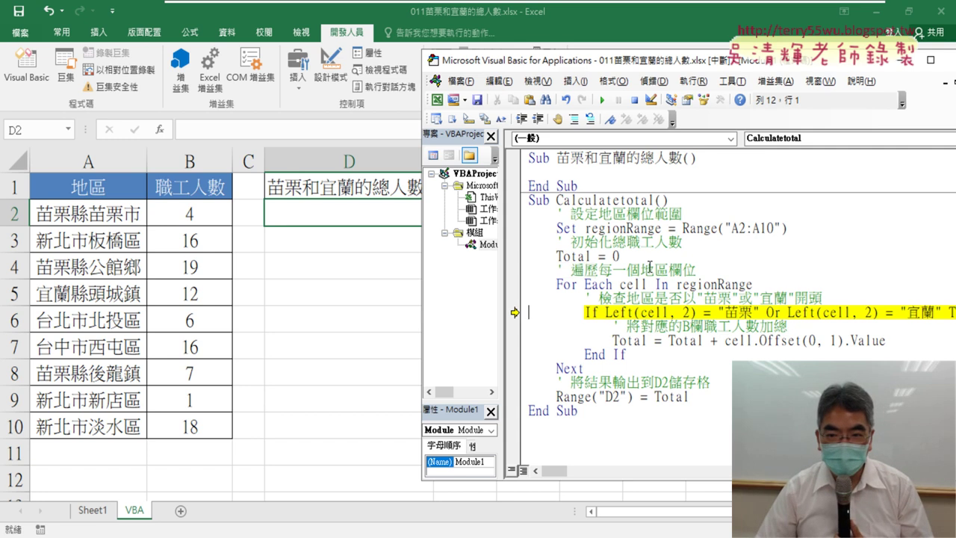
pyautogui.moveTo(627, 285)
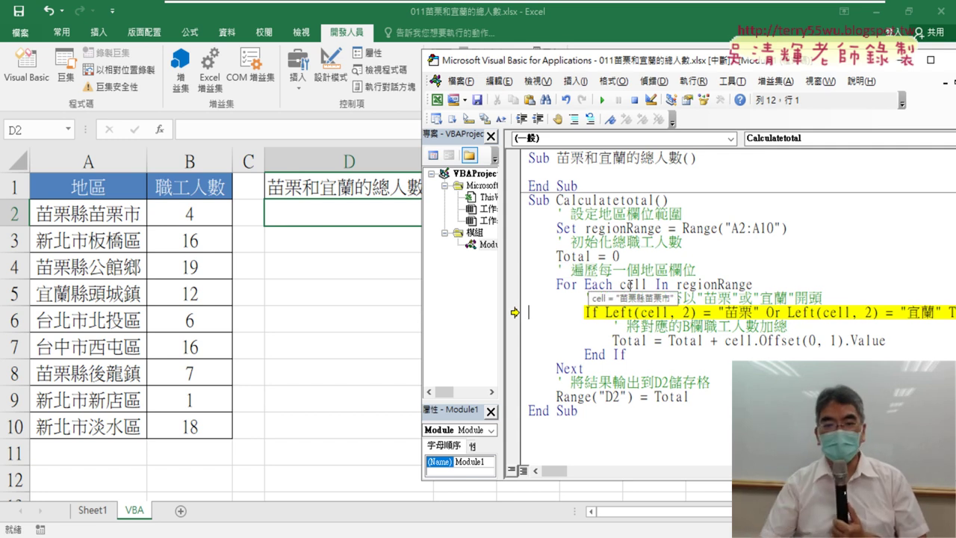
pyautogui.press('F8')
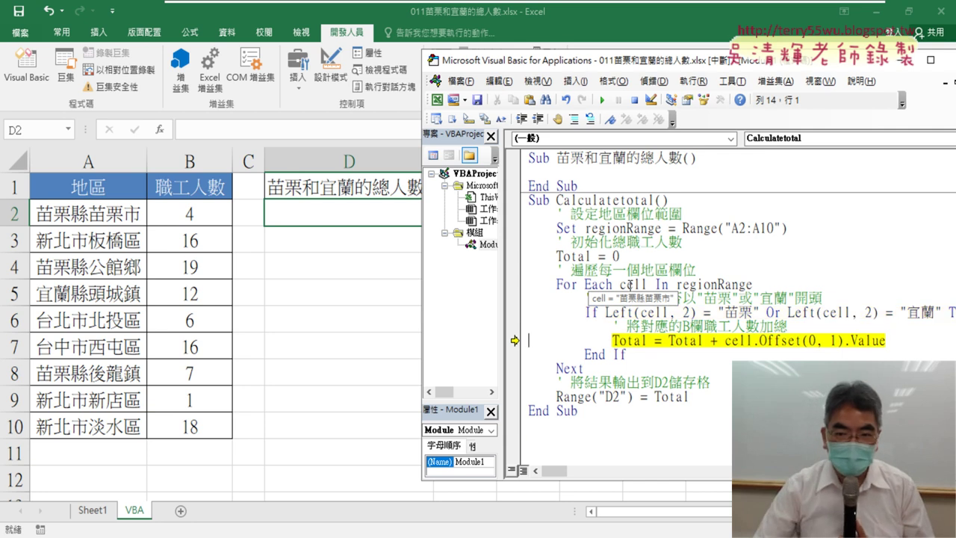
# Highlight the Left(cell, 2) and 苗栗 comparison expressions, widening the editor to show the If line
pyautogui.moveTo(605, 312); pyautogui.dragTo(697, 312)
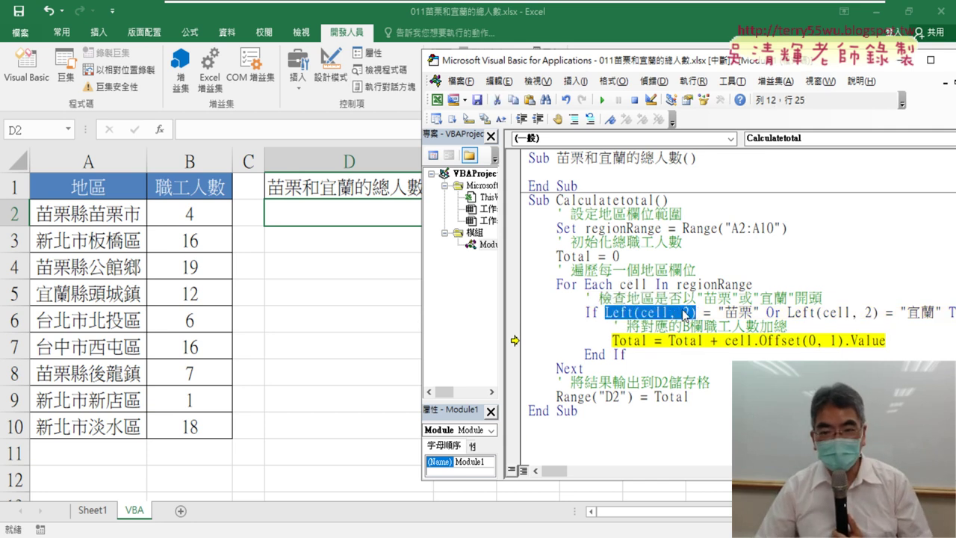
pyautogui.moveTo(758, 312); pyautogui.dragTo(612, 312)
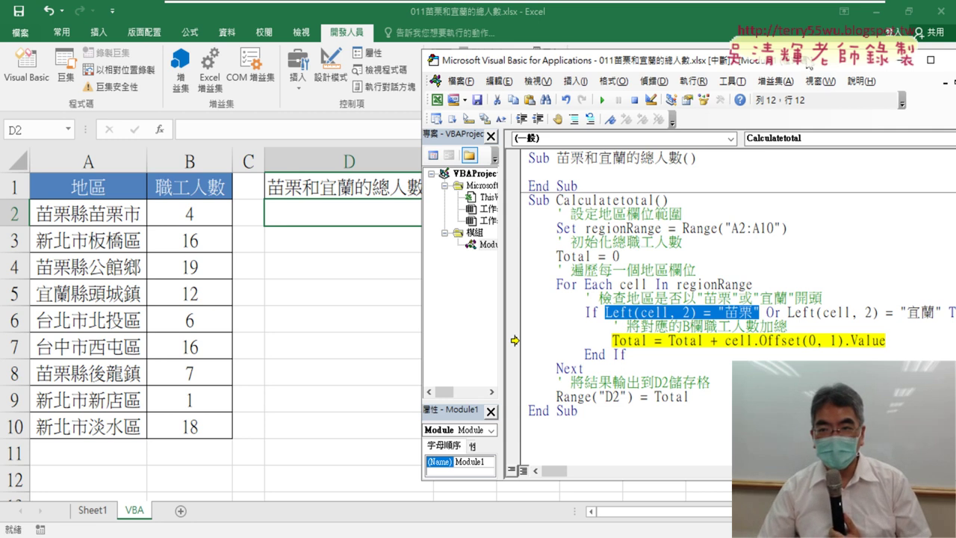
pyautogui.moveTo(808, 65); pyautogui.dragTo(702, 60)
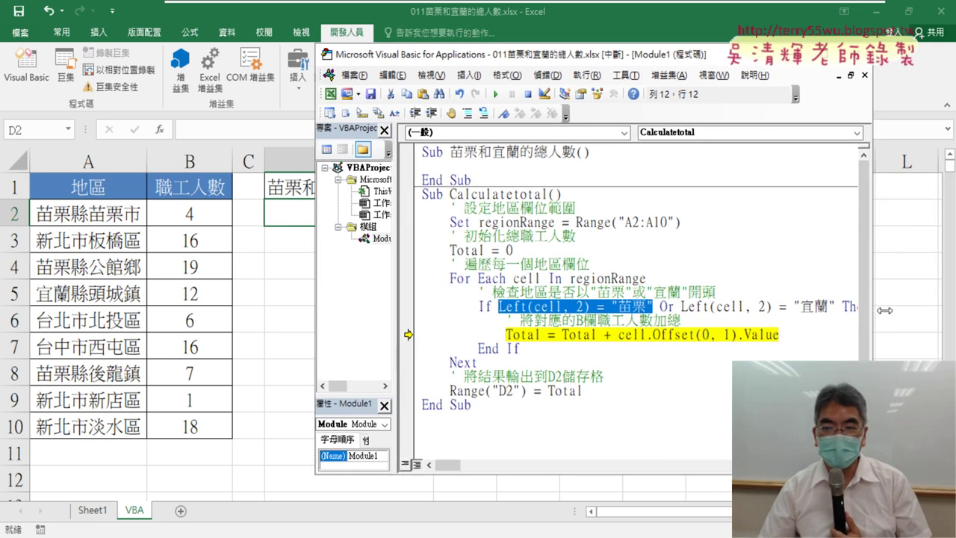
pyautogui.moveTo(884, 310); pyautogui.dragTo(954, 310)
pyautogui.click(680, 321)
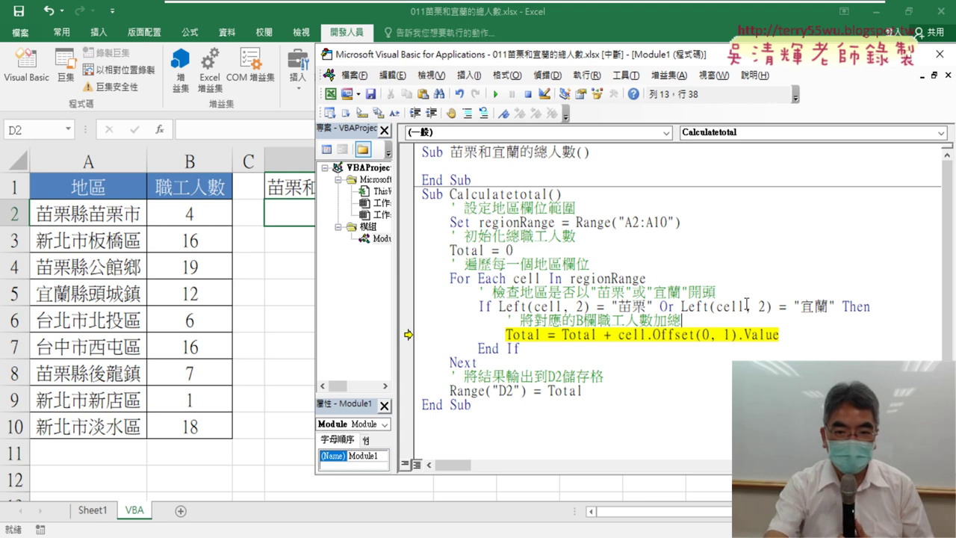
# Step to End If, inspect cell.Offset(0, 1).Value, then run the macro to completion so D2 shows 42
pyautogui.press('F8')
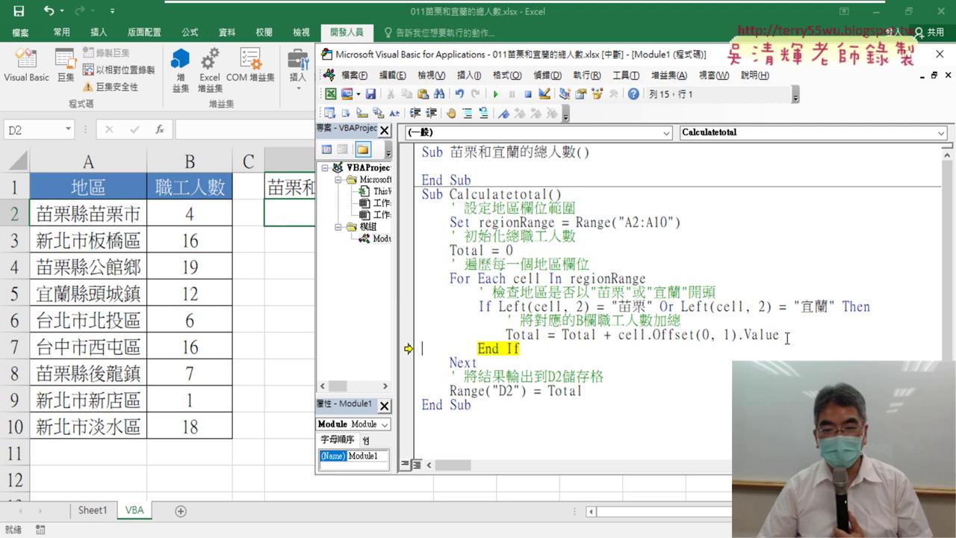
pyautogui.moveTo(787, 337); pyautogui.dragTo(618, 334)
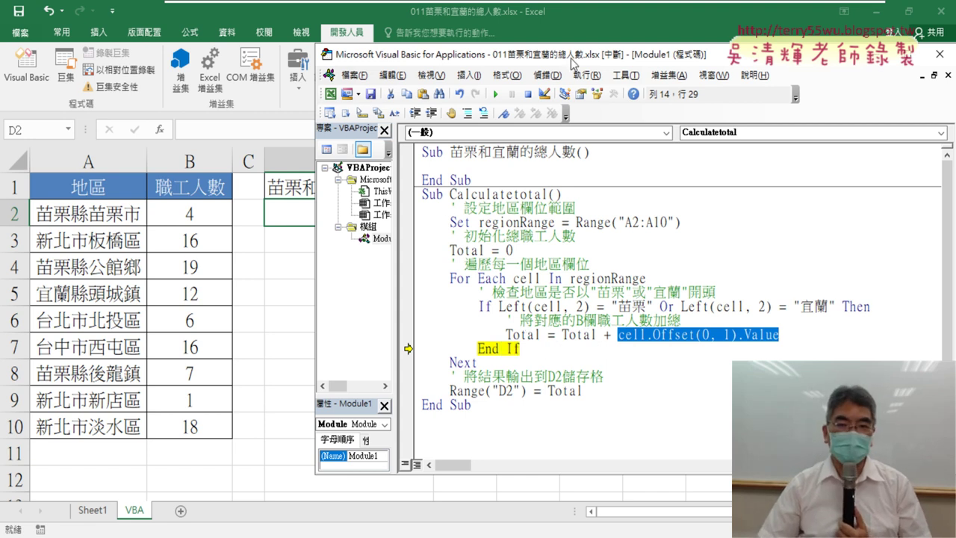
pyautogui.moveTo(571, 64); pyautogui.dragTo(682, 56)
pyautogui.click(605, 86)
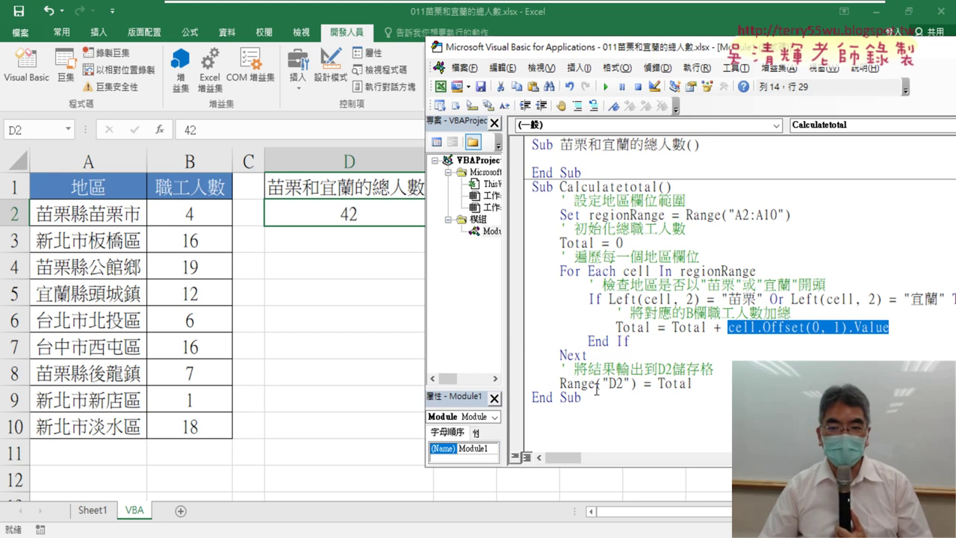
pyautogui.moveTo(594, 396)
pyautogui.mouseDown()
pyautogui.moveTo(539, 266)
pyautogui.moveTo(532, 186)
pyautogui.mouseUp()
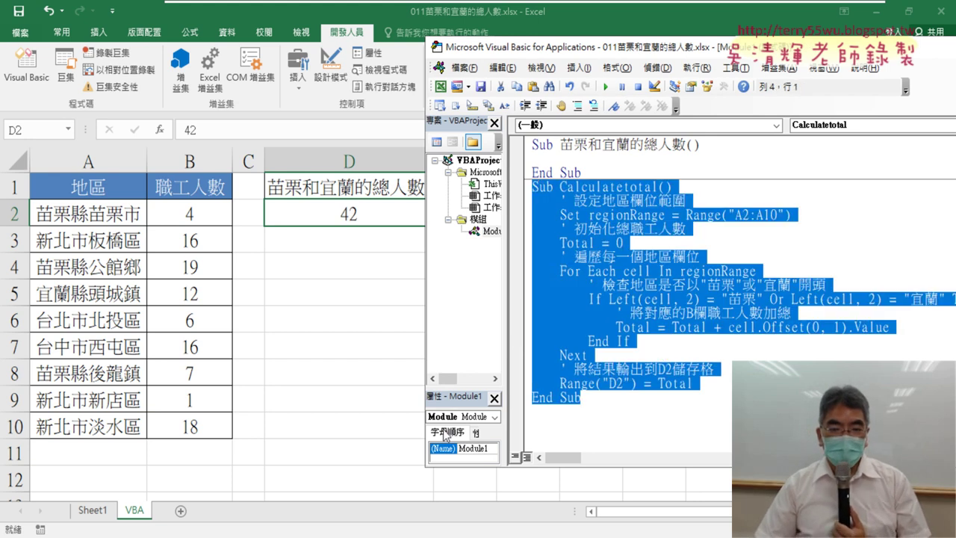
pyautogui.moveTo(382, 532)
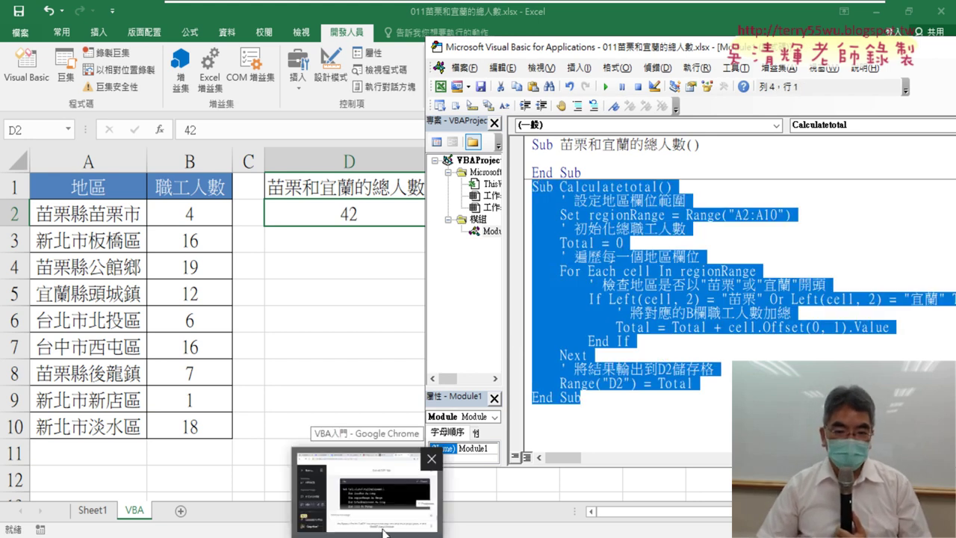
# Copy ChatGPT's generated VBA code and find the VBA程式碼 heading in the Google Docs notes
pyautogui.click(366, 478)
pyautogui.click(835, 199)
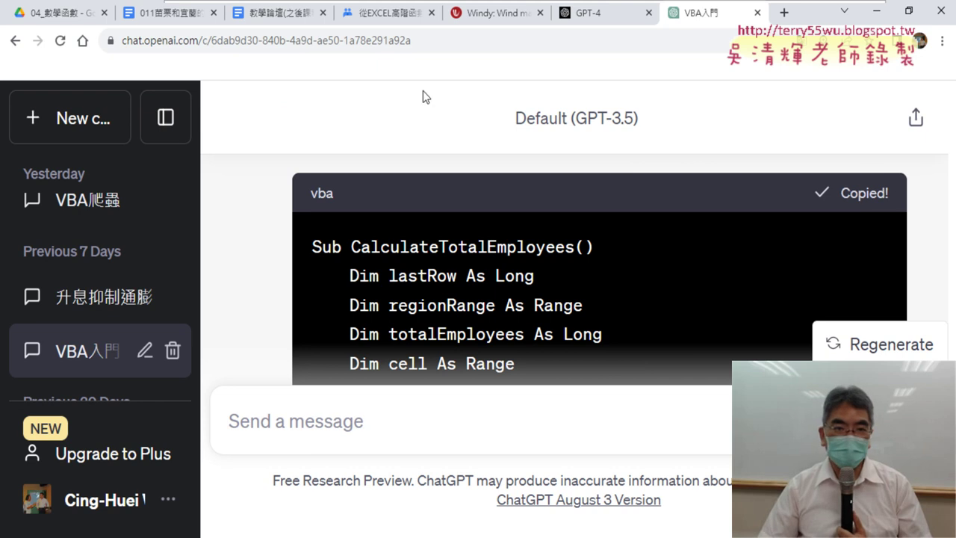
pyautogui.click(174, 21)
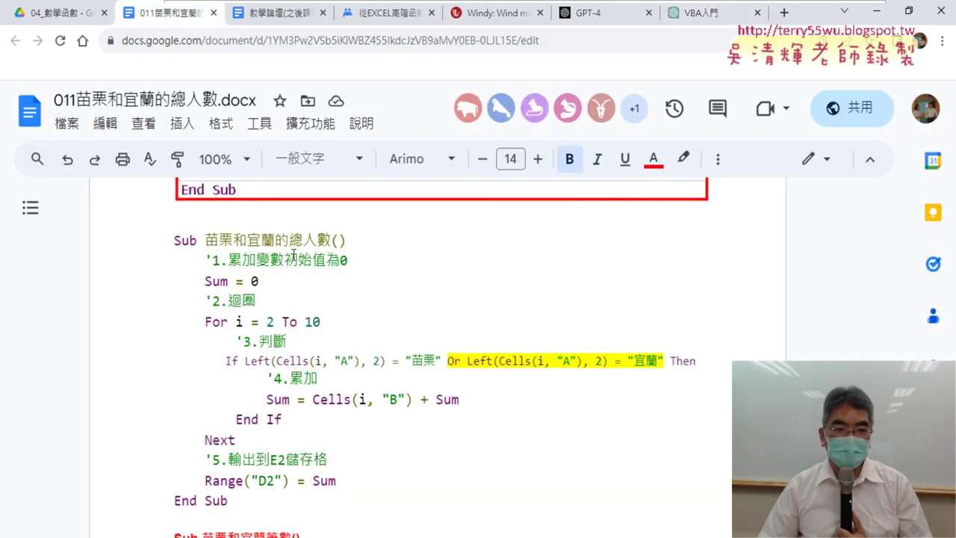
pyautogui.scroll(2, 294, 256)
pyautogui.scroll(2, 299, 258)
pyautogui.scroll(2, 306, 260)
pyautogui.scroll(3, 314, 263)
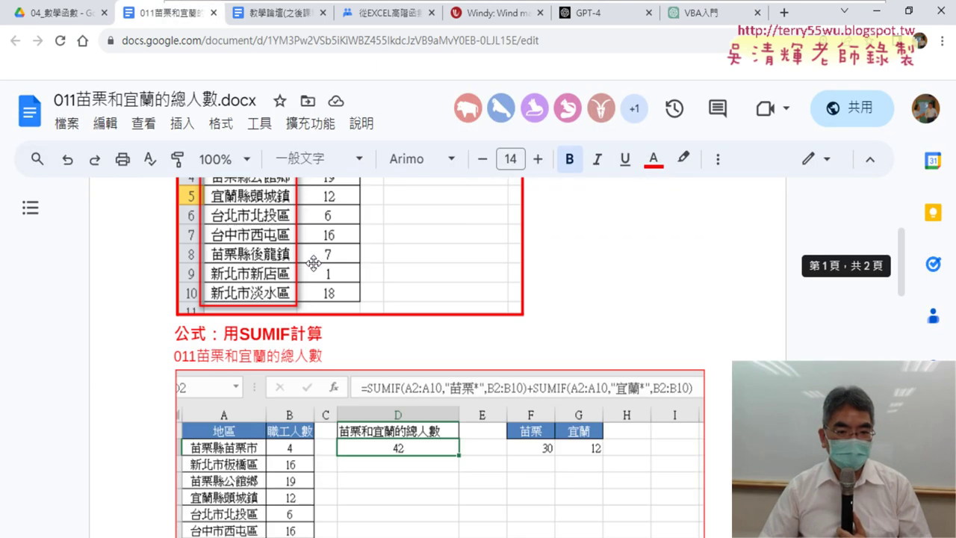
pyautogui.scroll(-3, 313, 263)
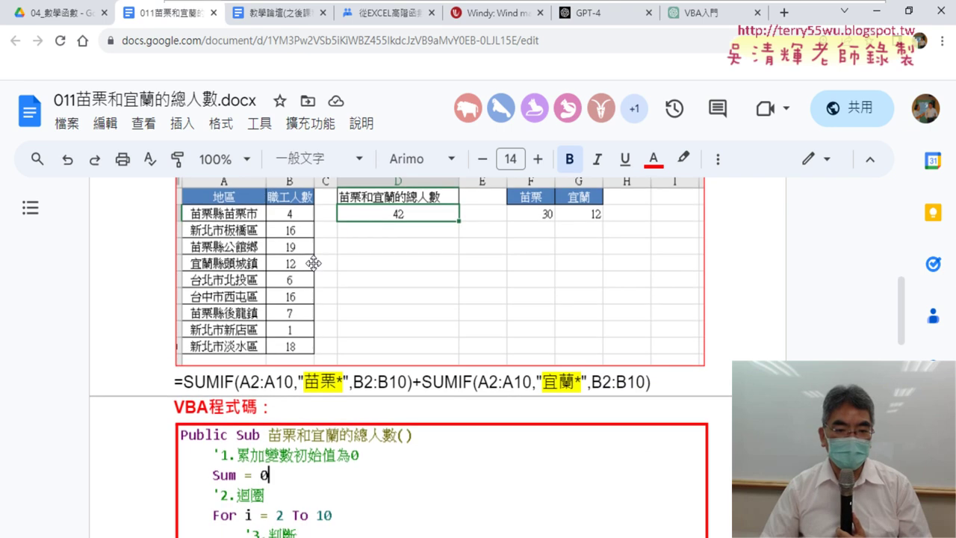
pyautogui.scroll(-2, 309, 260)
pyautogui.scroll(3, 312, 145)
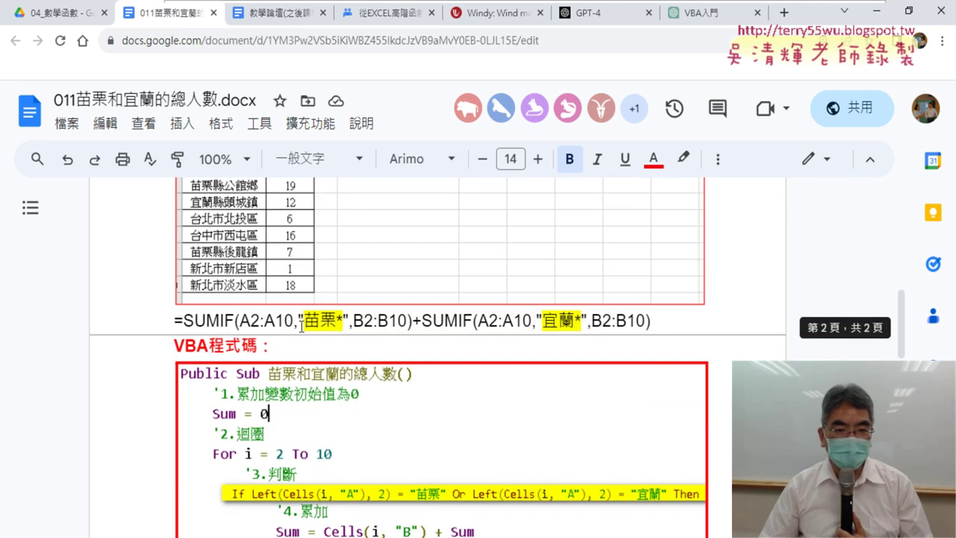
# Paste the VBA code on a new line below the VBA程式碼 heading, above the code picture
pyautogui.click(297, 349)
pyautogui.press('Return')
pyautogui.scroll(-2, 470, 352)
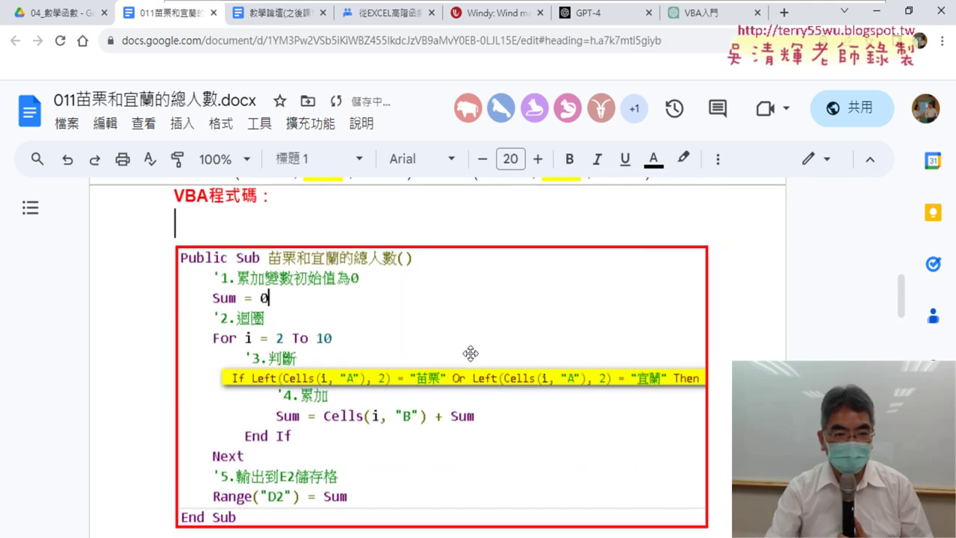
pyautogui.hotkey('ctrl', 'v')
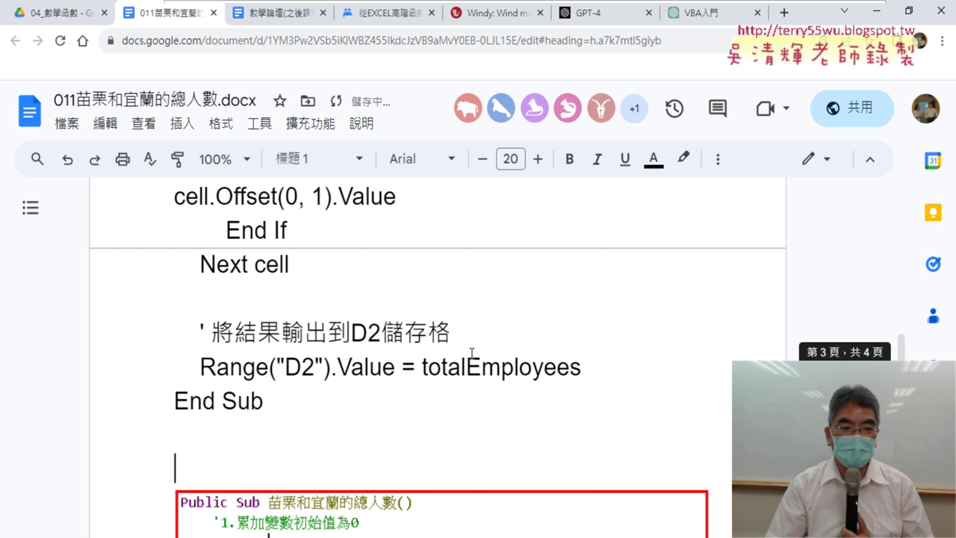
pyautogui.scroll(1, 470, 356)
pyautogui.scroll(2, 458, 363)
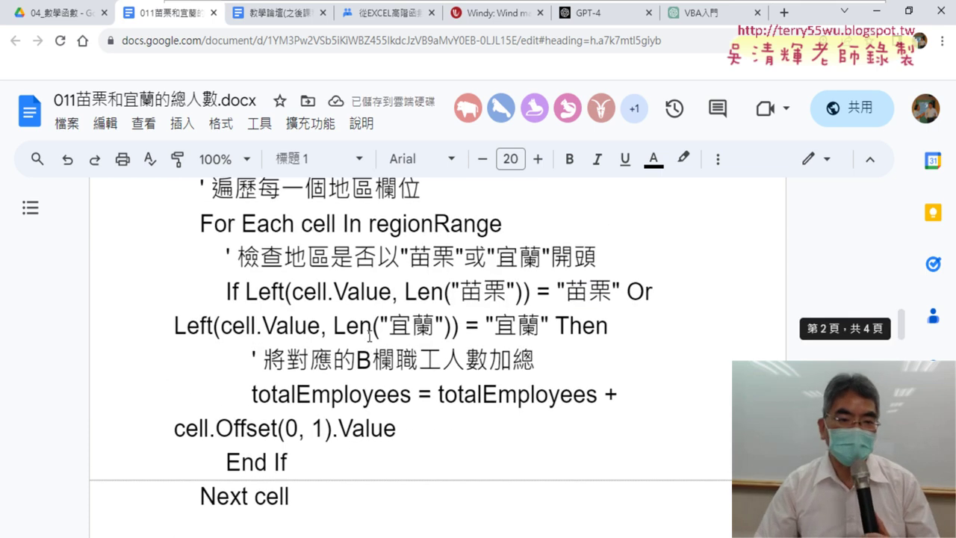
pyautogui.scroll(2, 369, 336)
pyautogui.scroll(2, 321, 299)
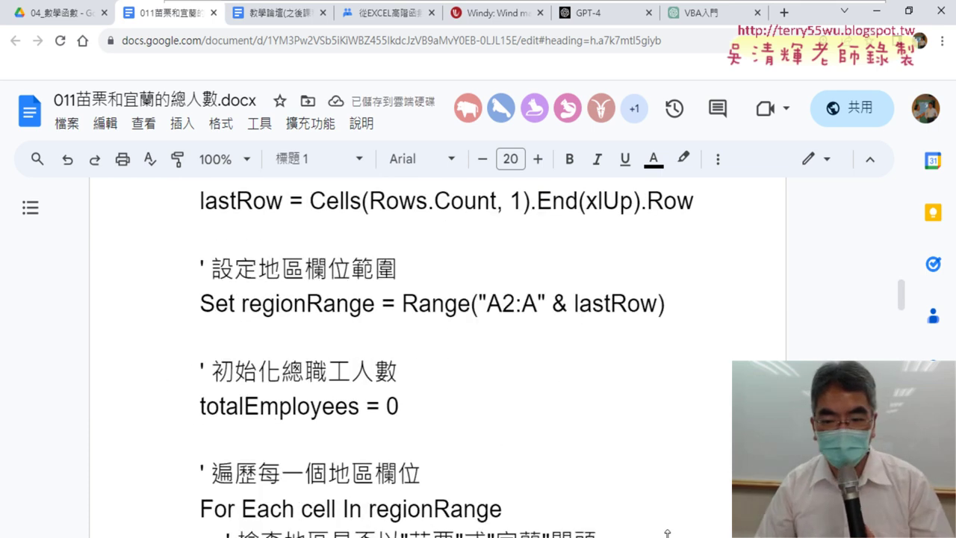